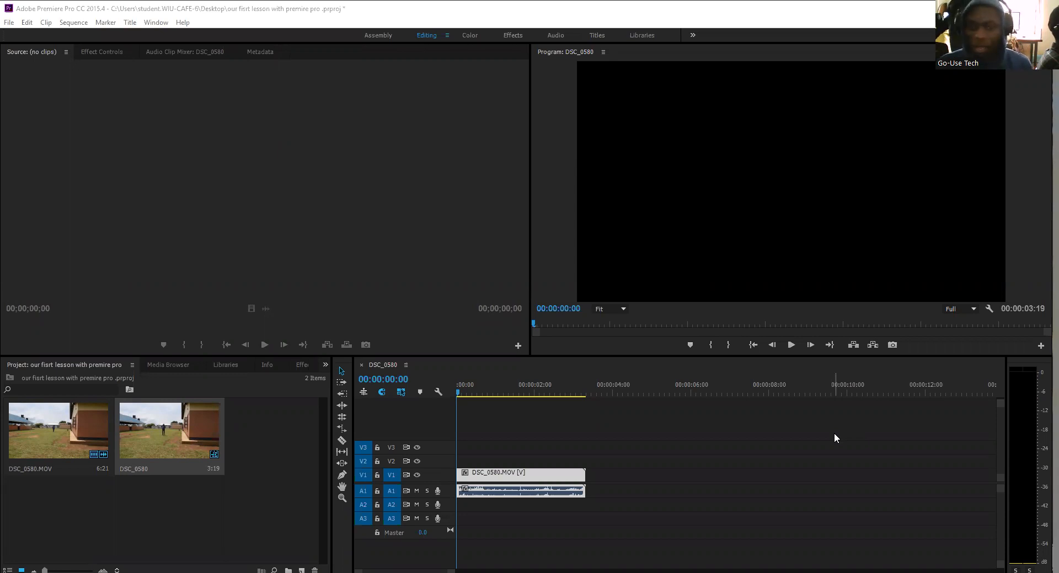
- Play through the sequence and cut the DSC_0580.MOV clip at 00:00:01:37 with the Razor tool
left_click(791, 345)
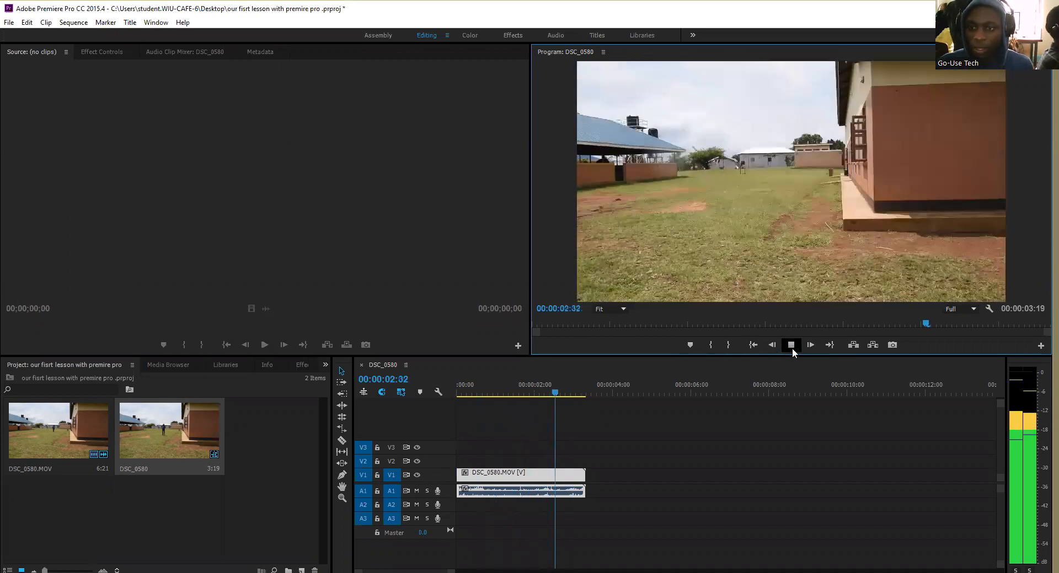
left_click(792, 349)
left_click(342, 440)
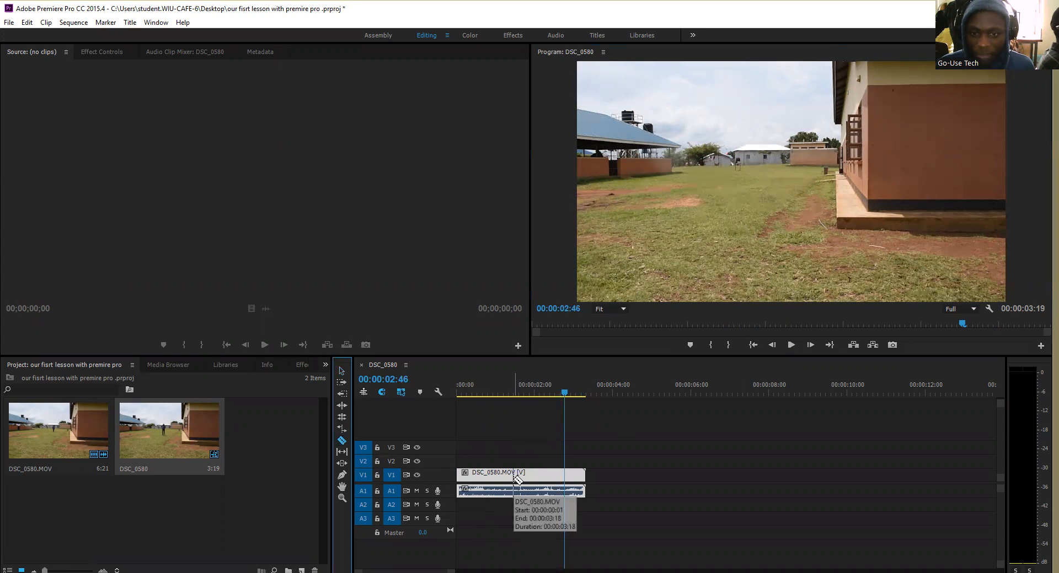
key("j")
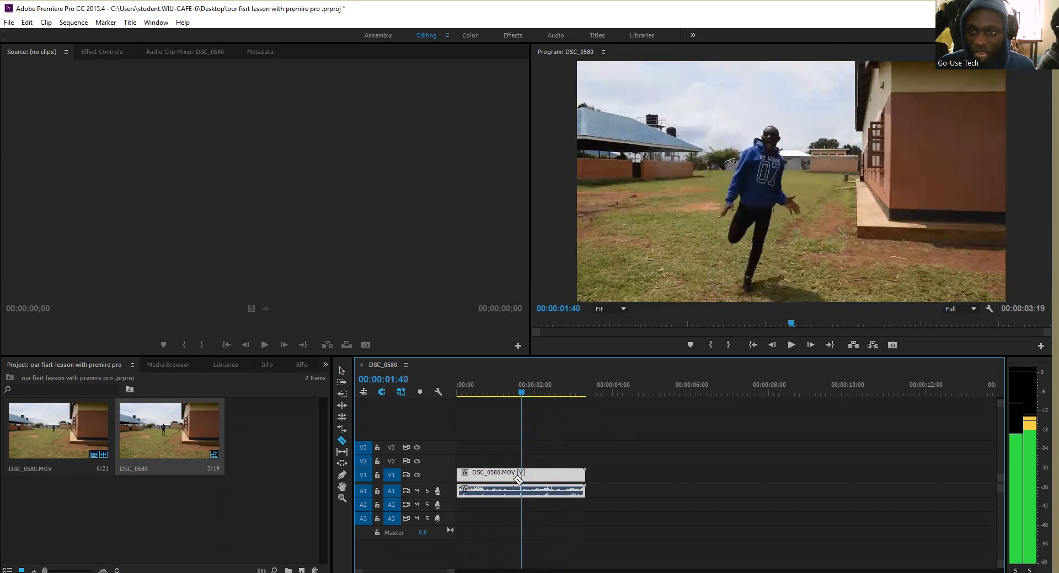
key("k")
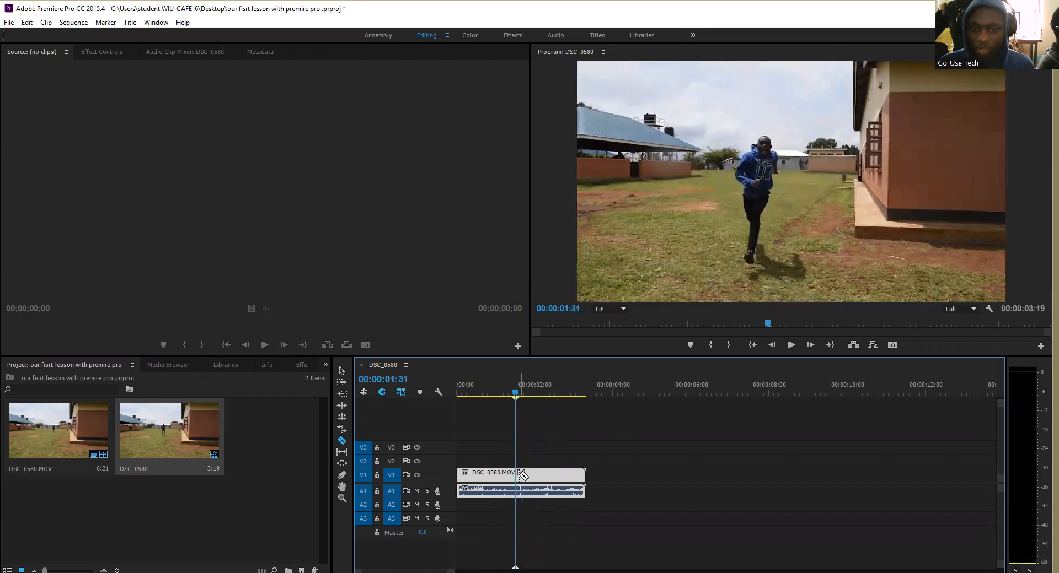
key("Right")
key("Right")
key("Right")
key("Right")
key("Right")
key("Right")
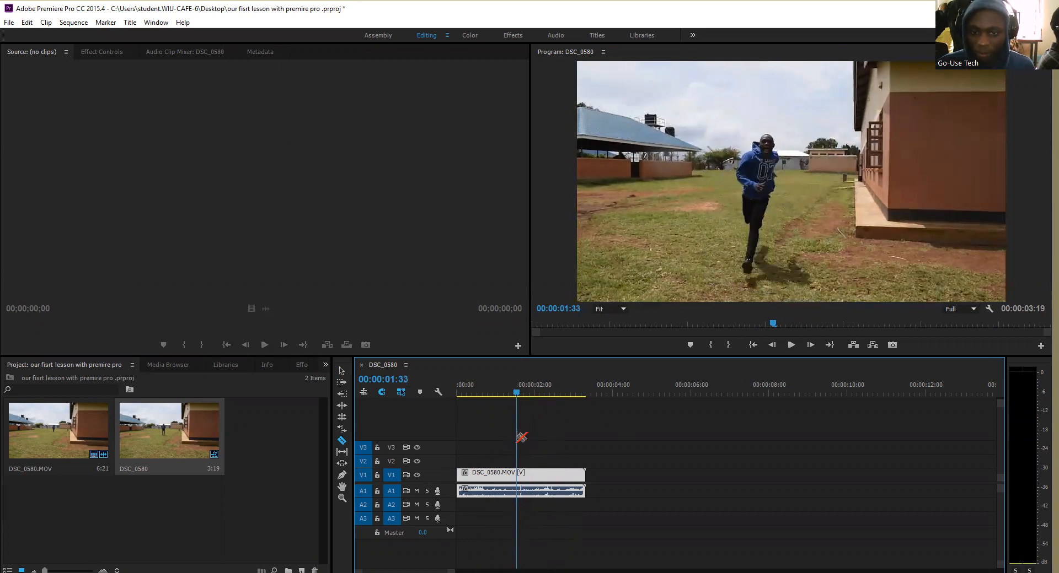
left_click(521, 474)
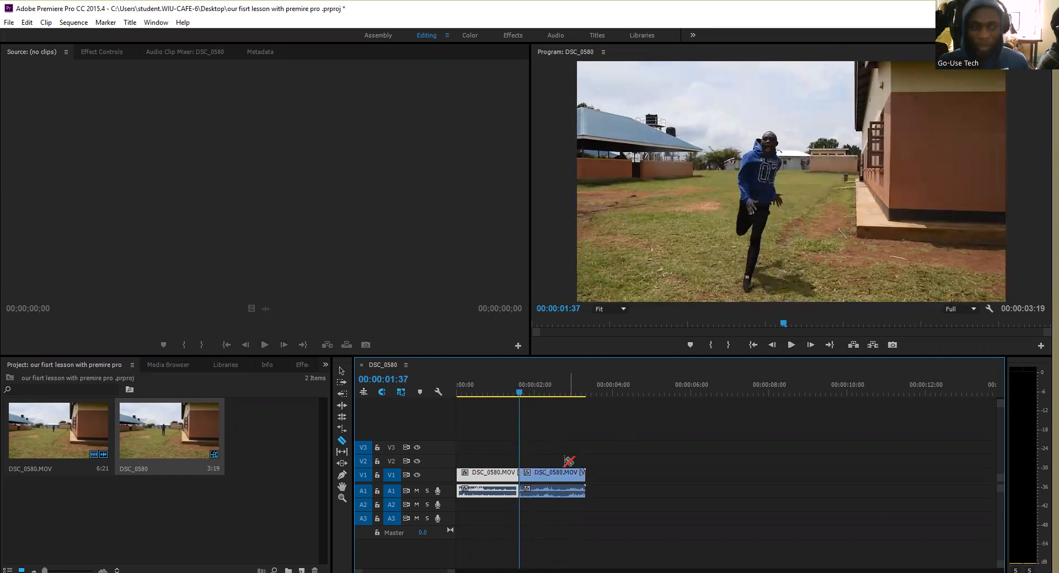
- Return the playhead to the sequence start and split the first segment at about 45 frames
key("j")
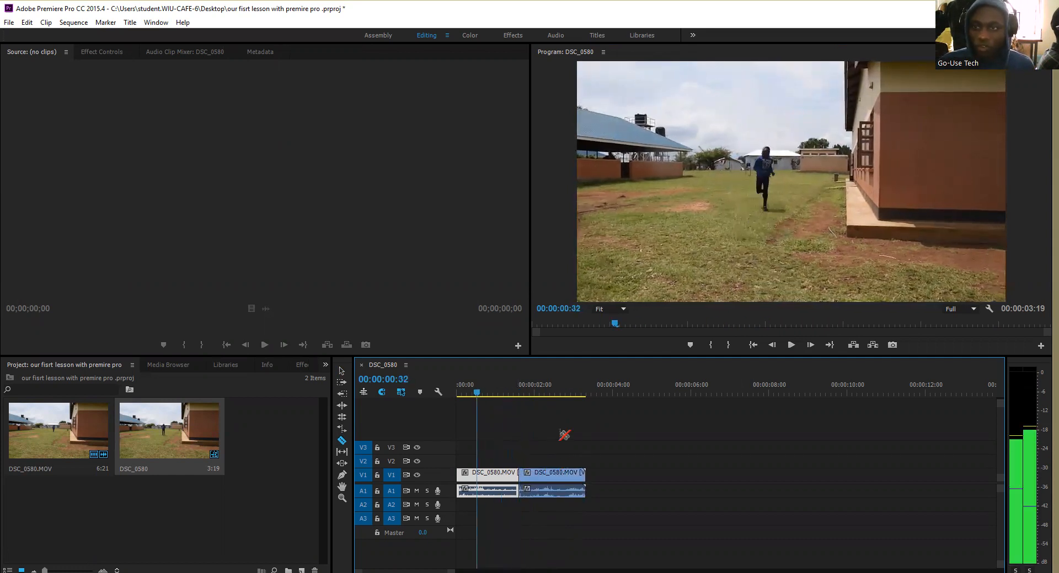
key("k")
key("Home")
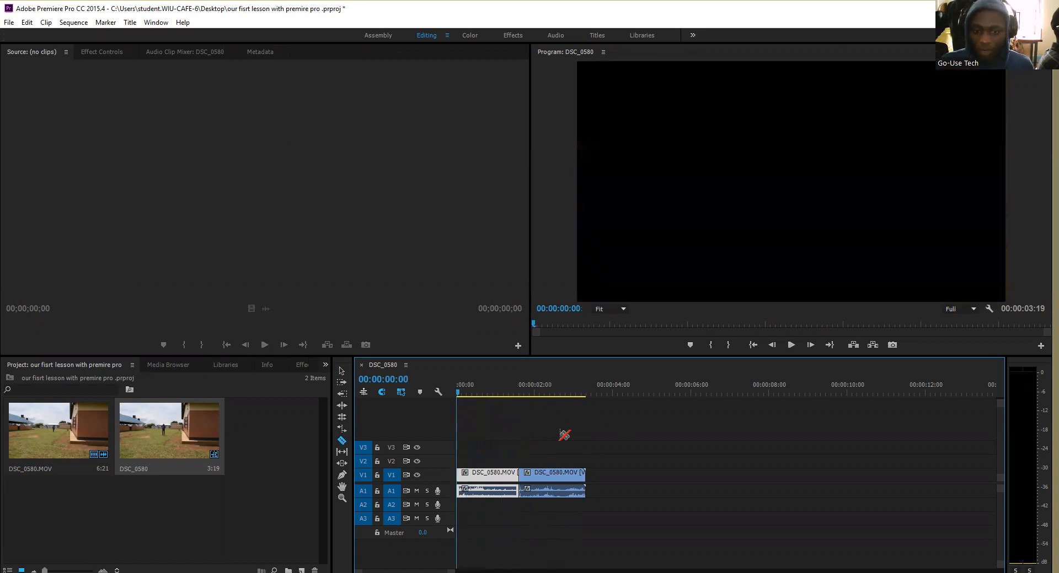
left_click(486, 476)
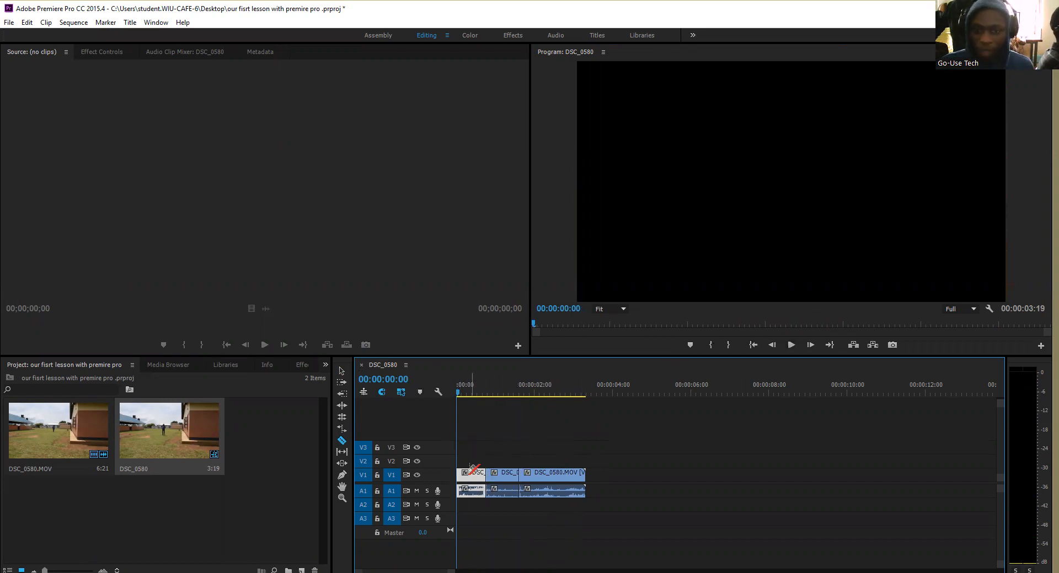
- Set the speed of the first segment to 200%
left_click(342, 372)
right_click(480, 480)
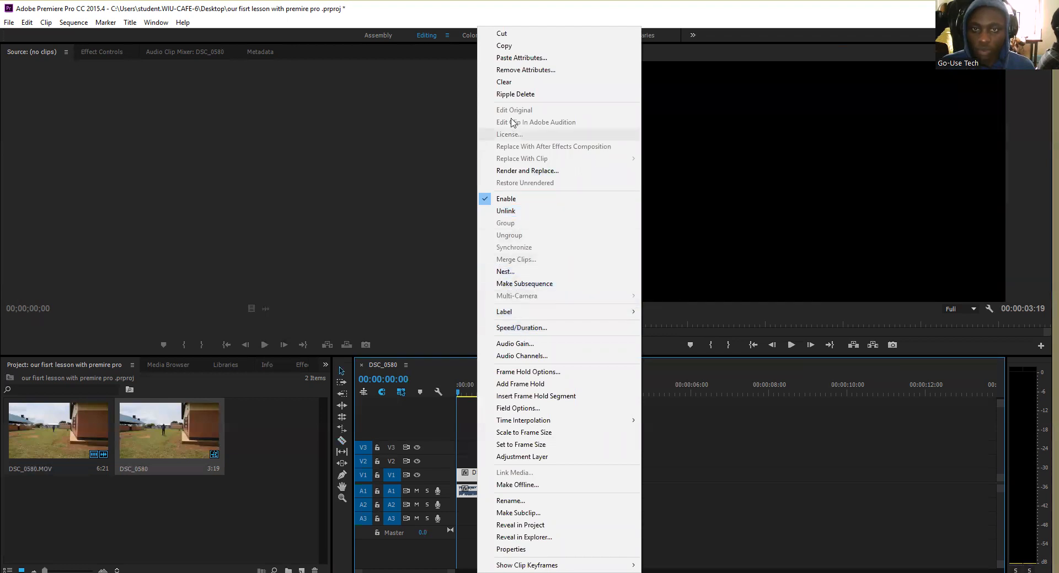
right_click(474, 477)
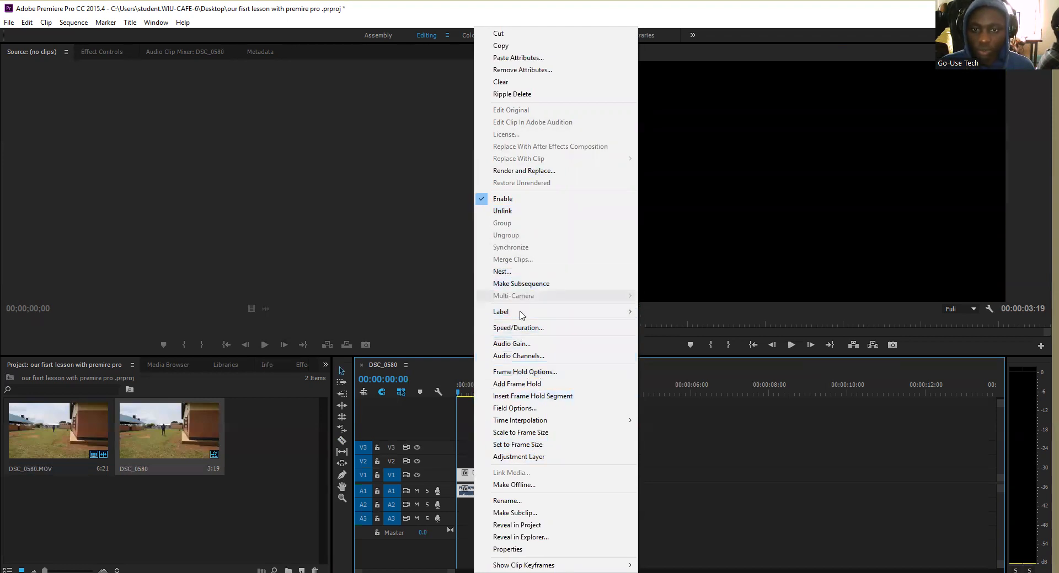
left_click(518, 328)
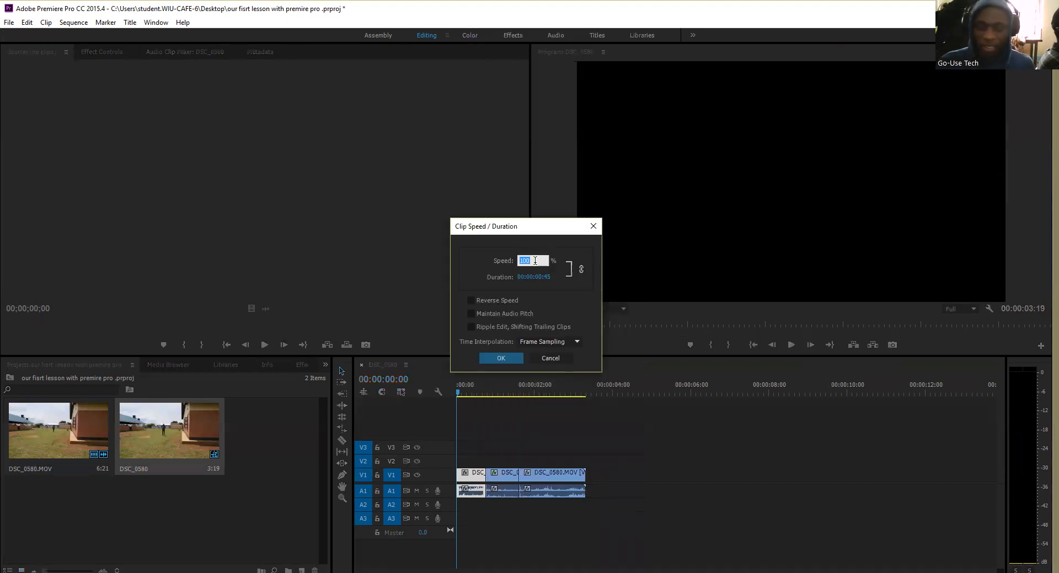
key("BackSpace")
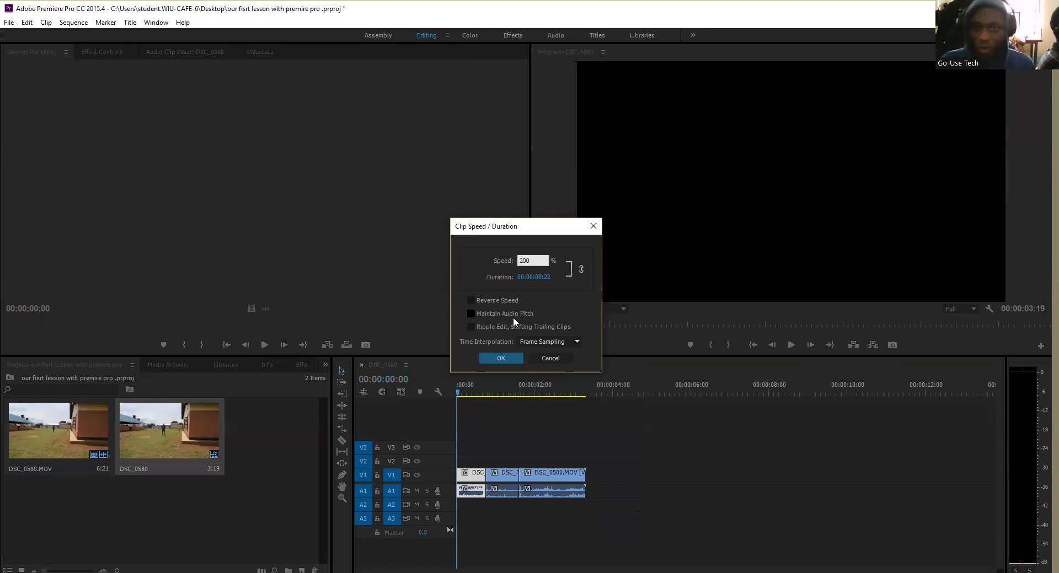
left_click(496, 359)
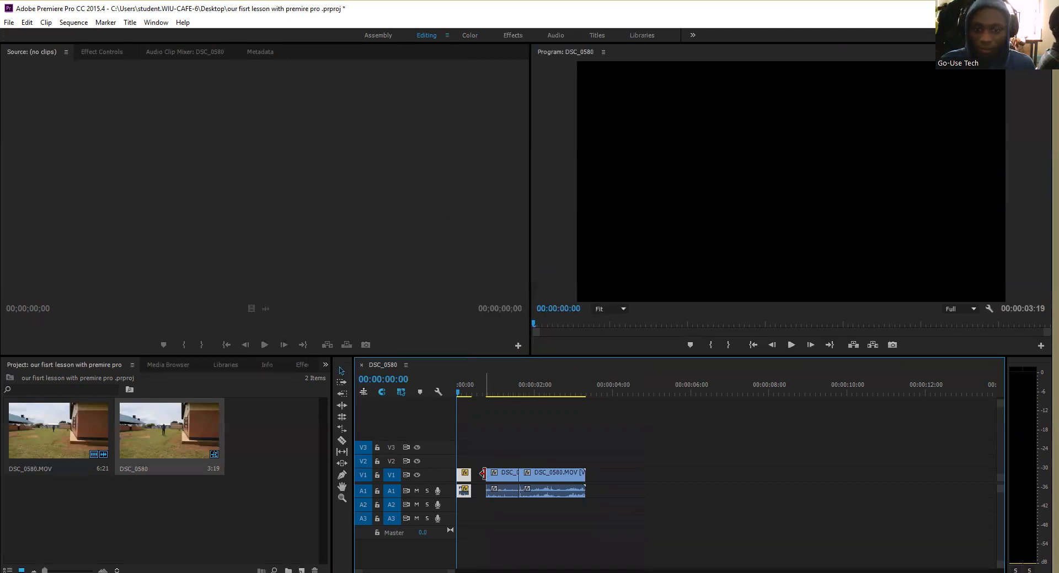
- Set the speed of the second segment to 90%
left_click(483, 473)
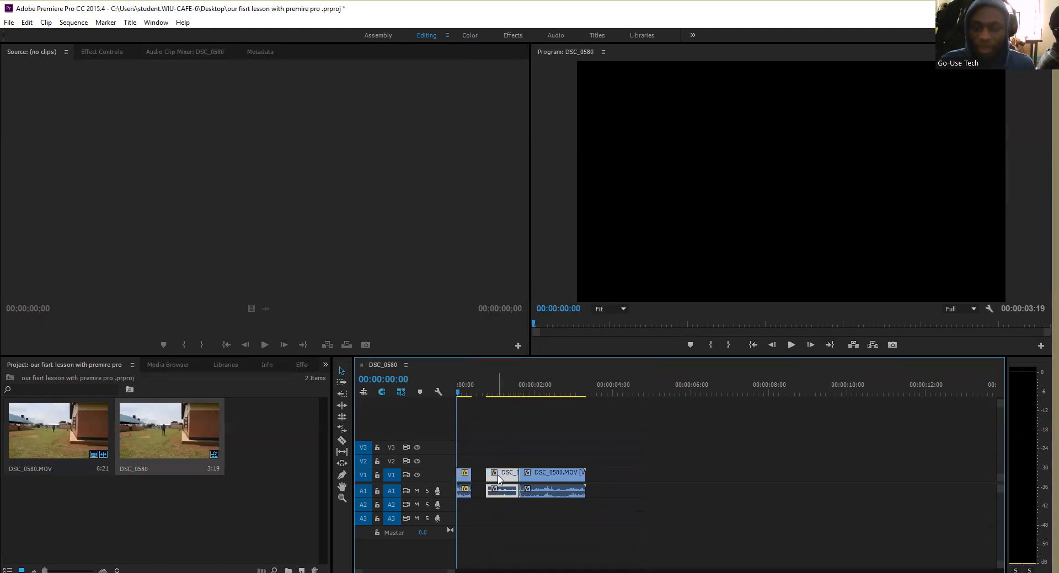
right_click(498, 478)
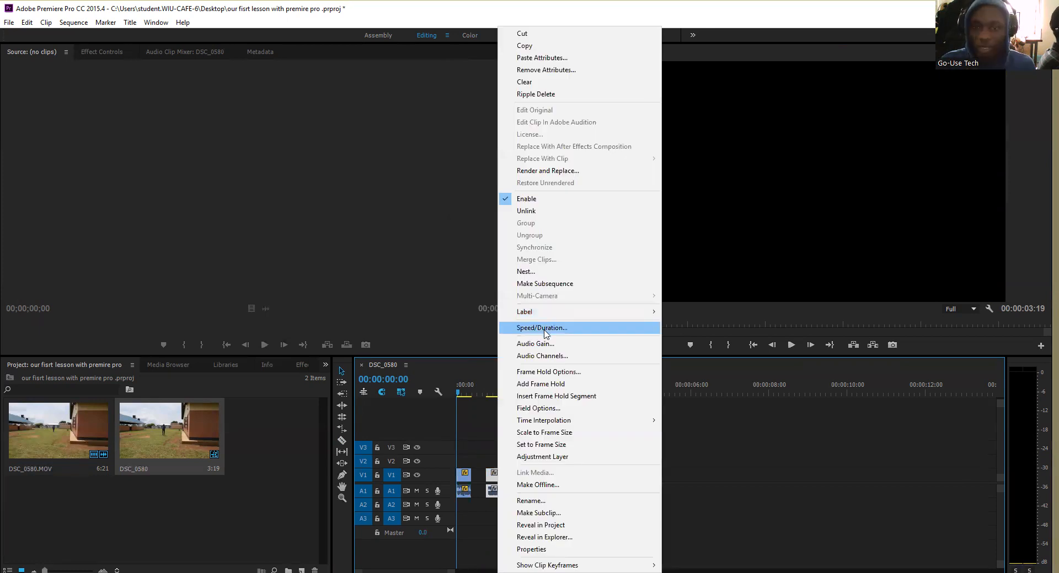
left_click(543, 328)
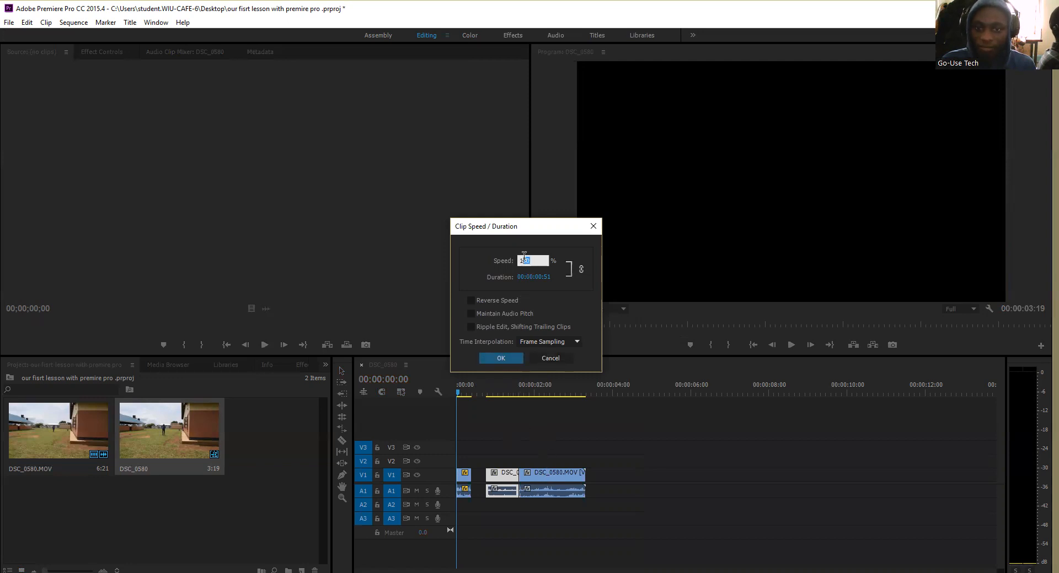
left_click_drag(524, 257, 507, 255)
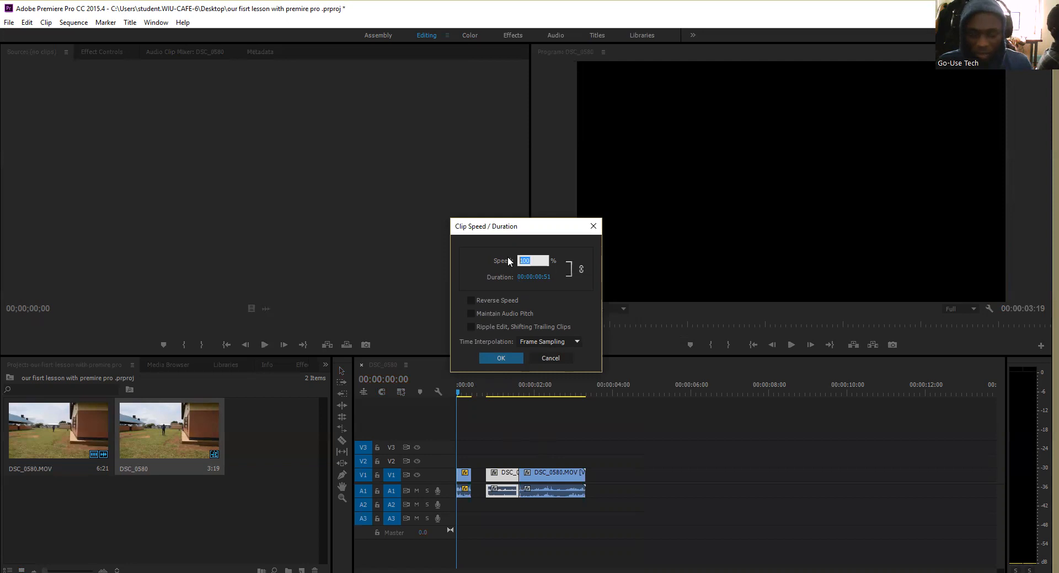
type("90")
left_click(509, 359)
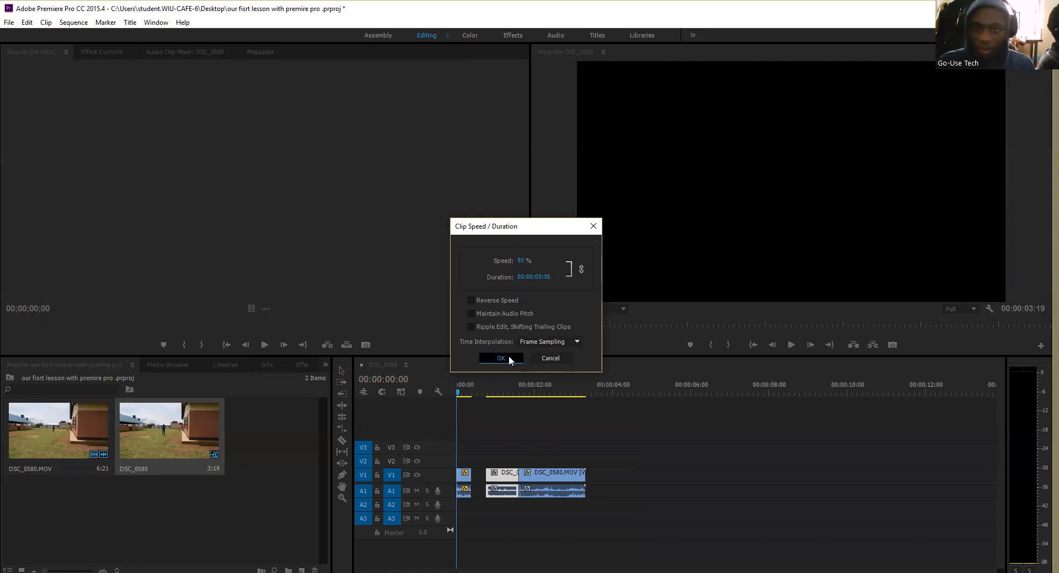
- Split the last segment of the clip near its middle with the Razor tool
left_click(548, 479)
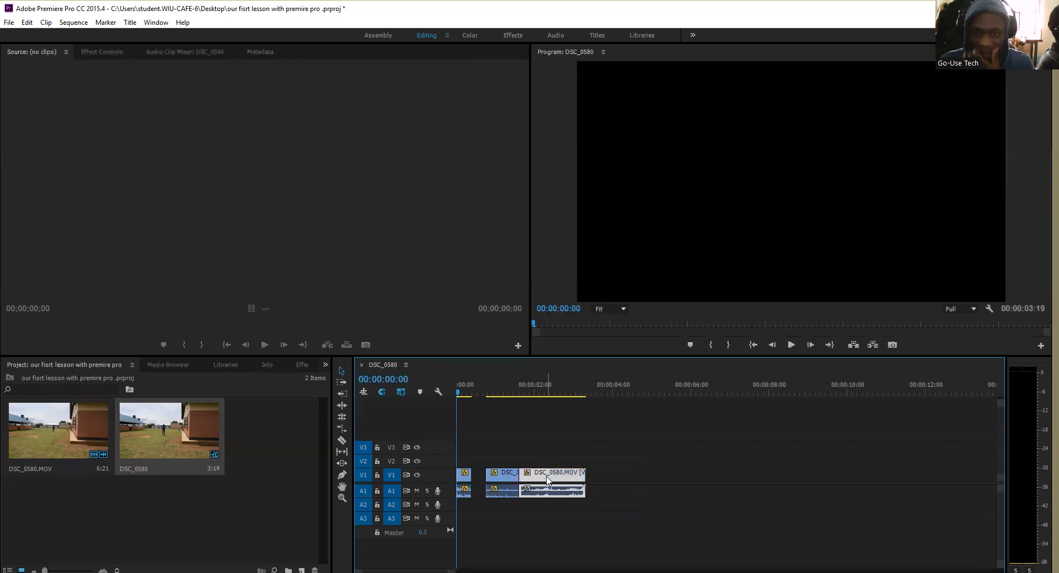
right_click(548, 478)
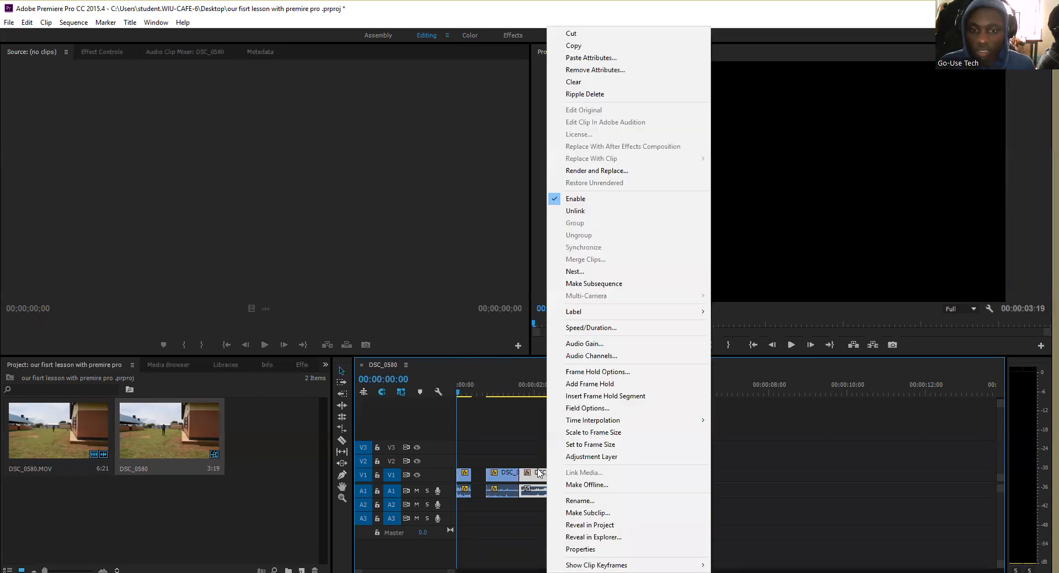
left_click(342, 440)
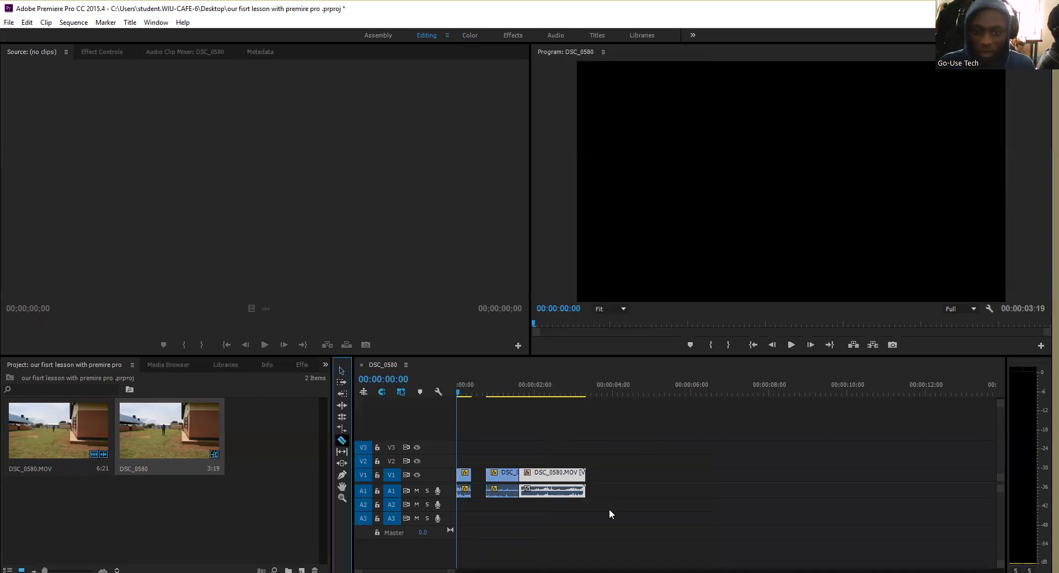
left_click(550, 479)
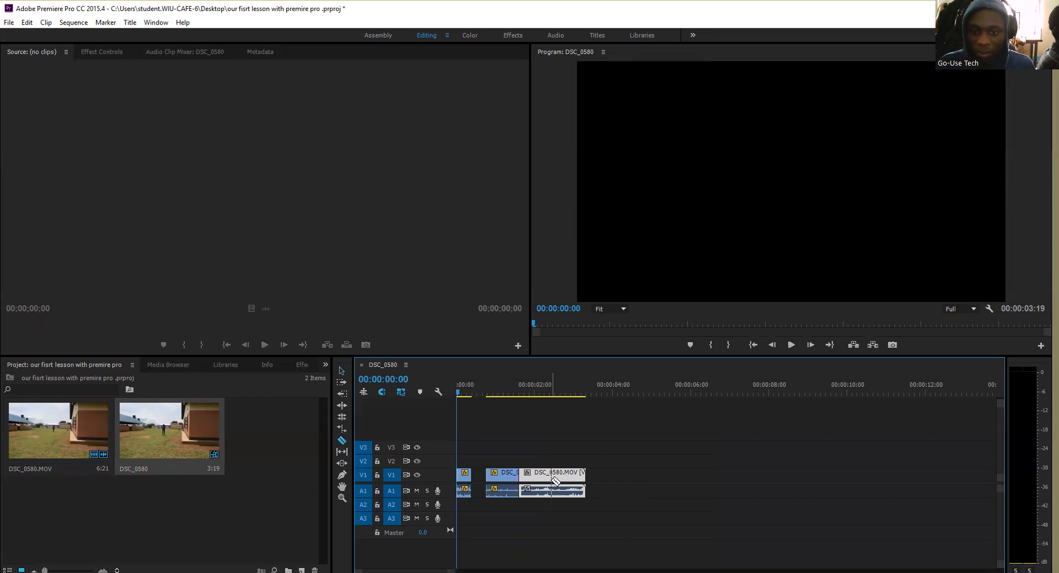
- Set the speed of the third segment to 50%
left_click(341, 370)
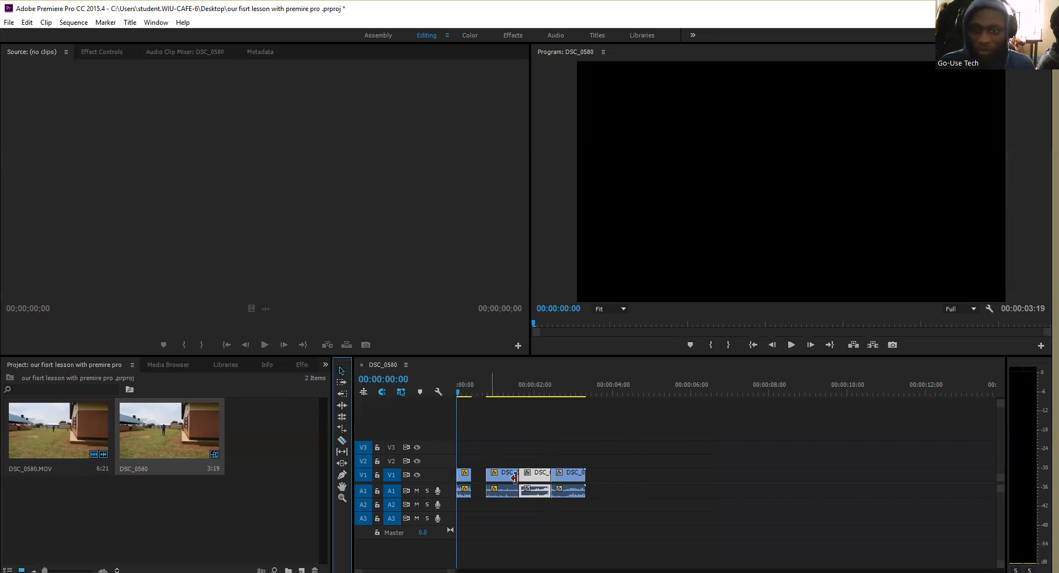
left_click(545, 478)
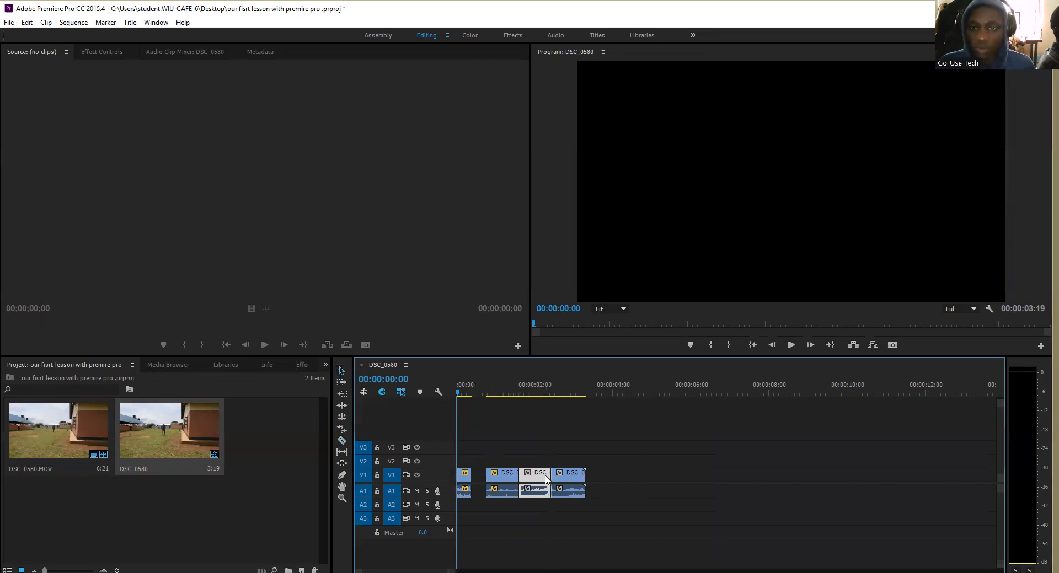
right_click(546, 479)
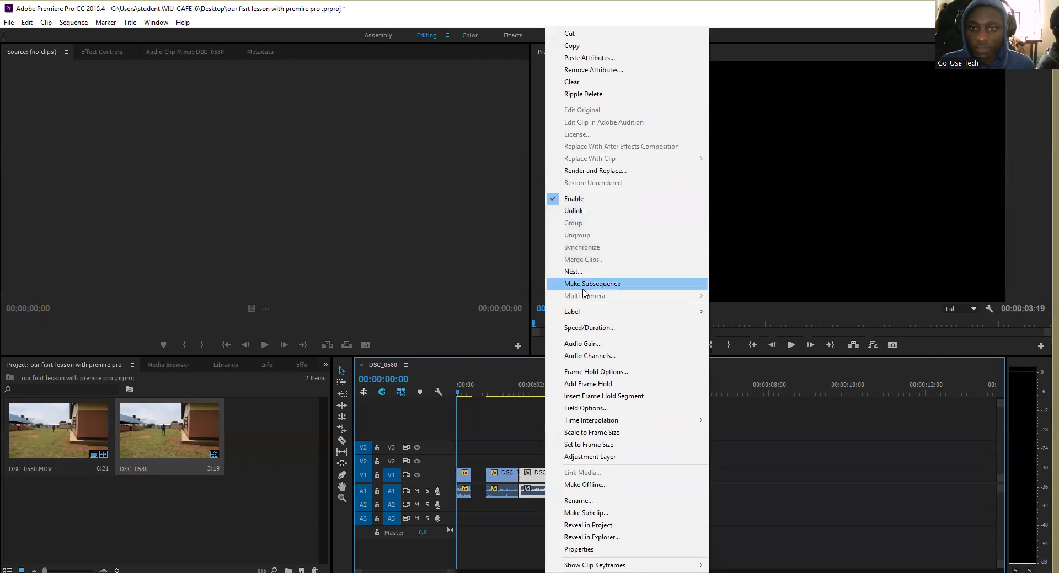
left_click(585, 327)
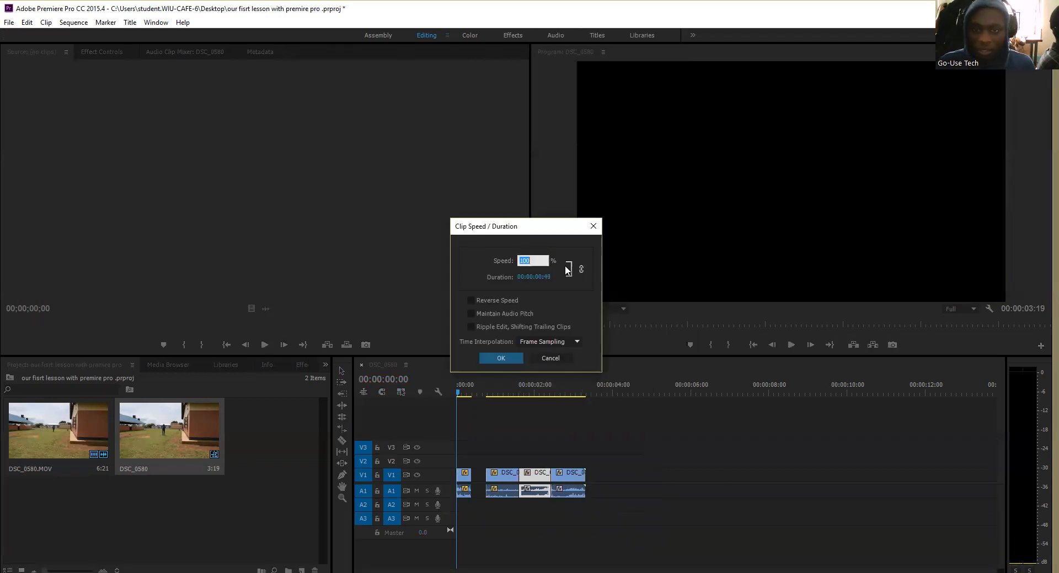
type("50")
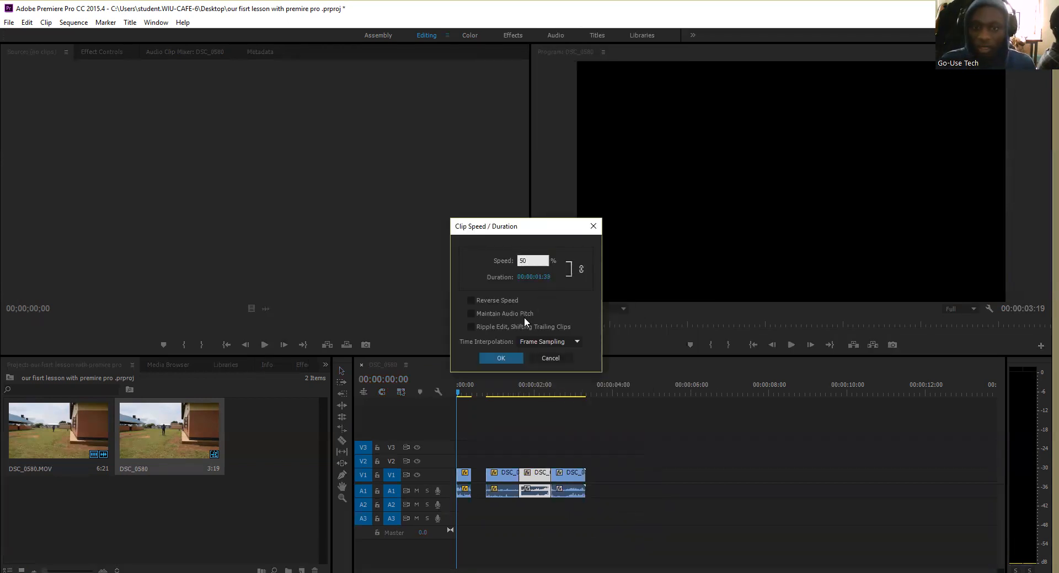
left_click(502, 359)
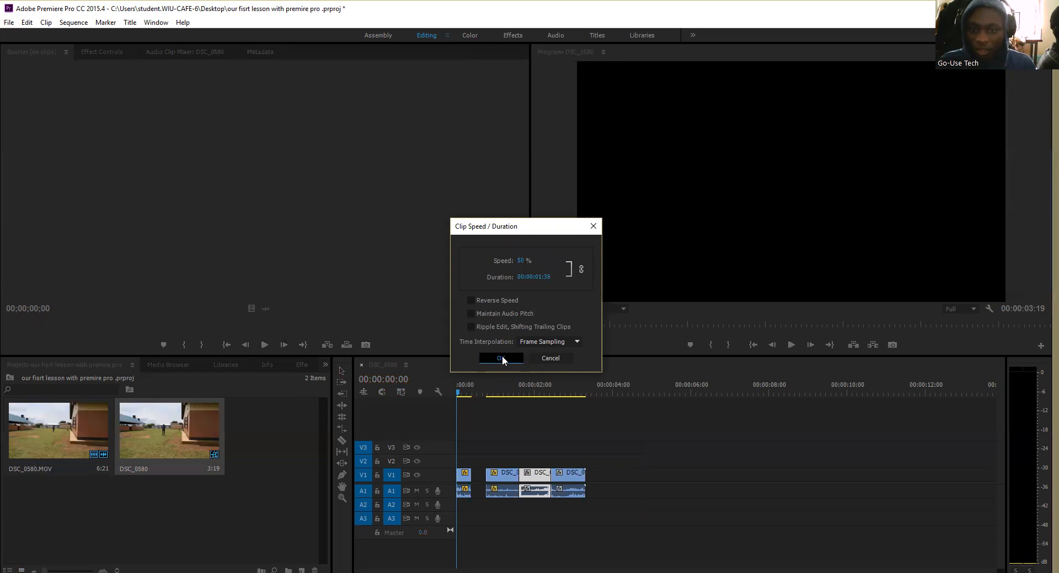
- Set the speed of the fourth and last segment to 20%
left_click(567, 475)
right_click(569, 477)
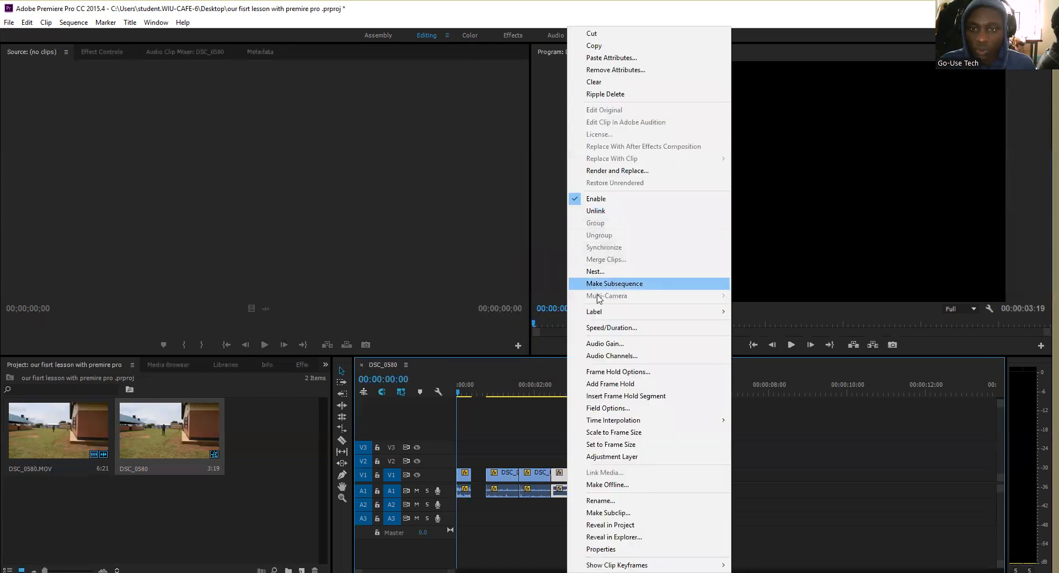
left_click(599, 329)
type("20")
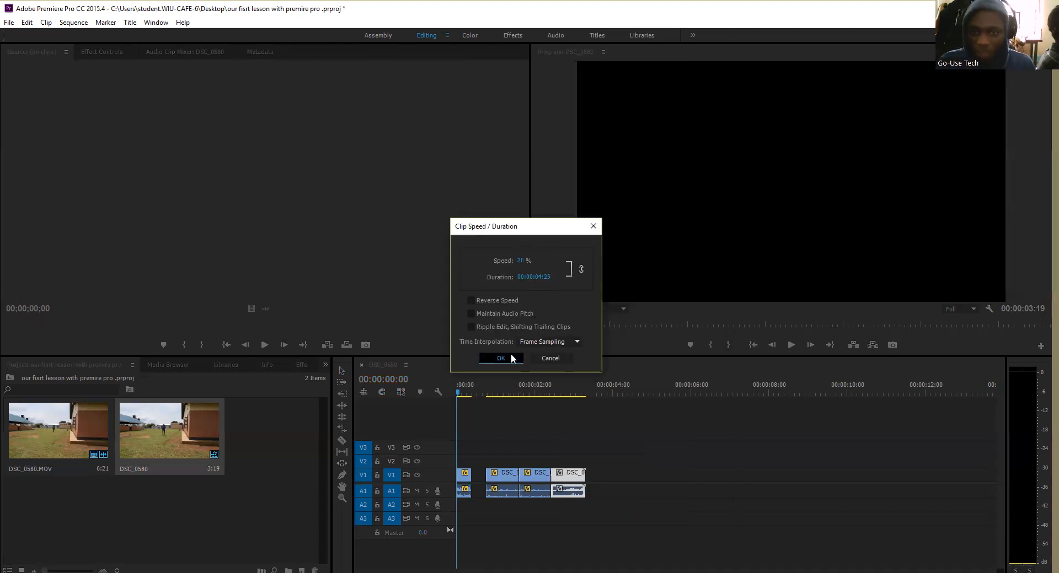
left_click(511, 355)
- Close the gap after the first segment by shifting the three following segments up against it
left_click(501, 478)
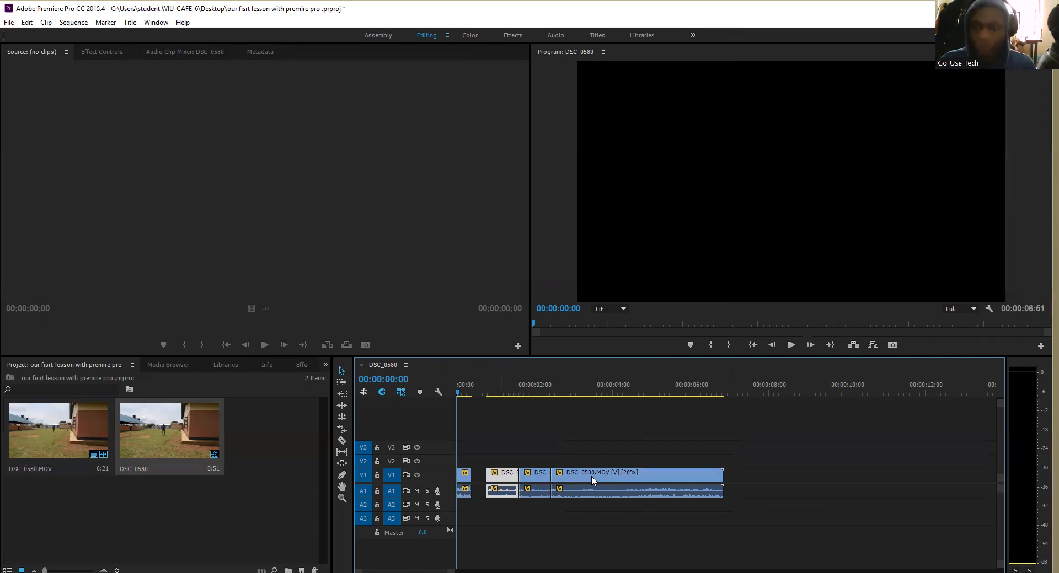
key("ctrl+z")
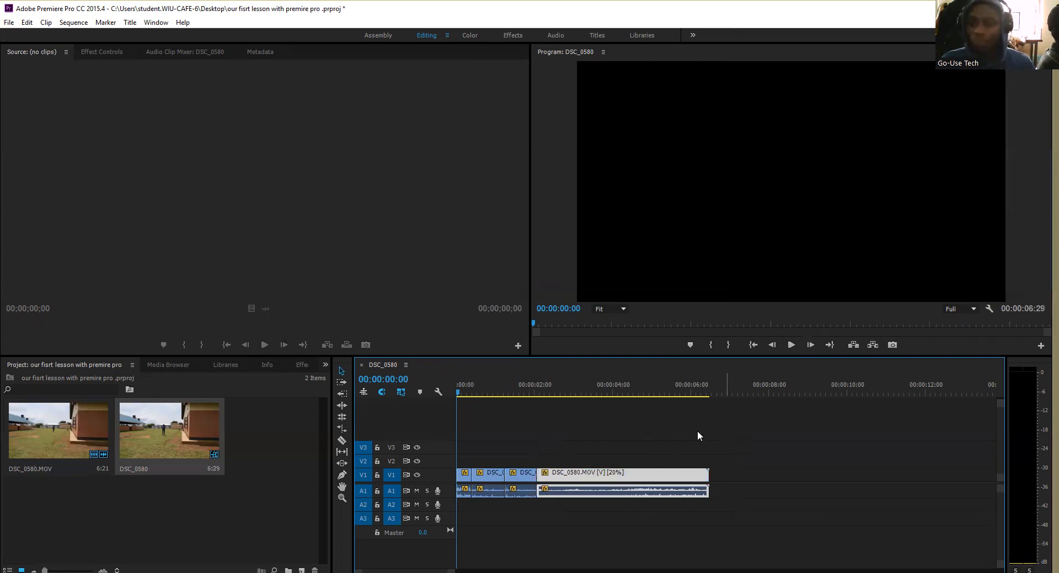
- Play the sequence from the start to the end and open the 20% segment in the Source monitor
left_click(791, 346)
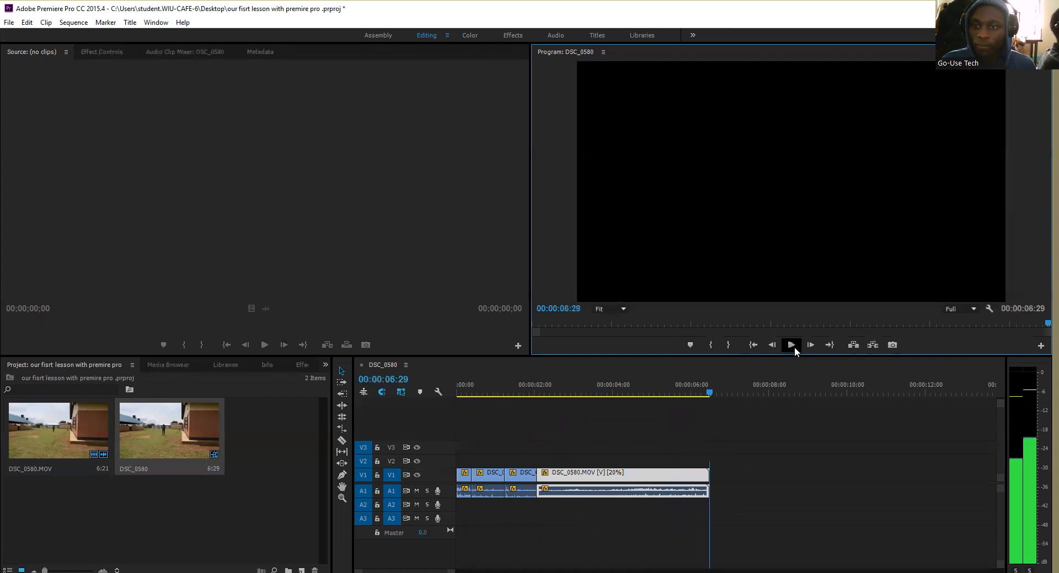
double_click(641, 473)
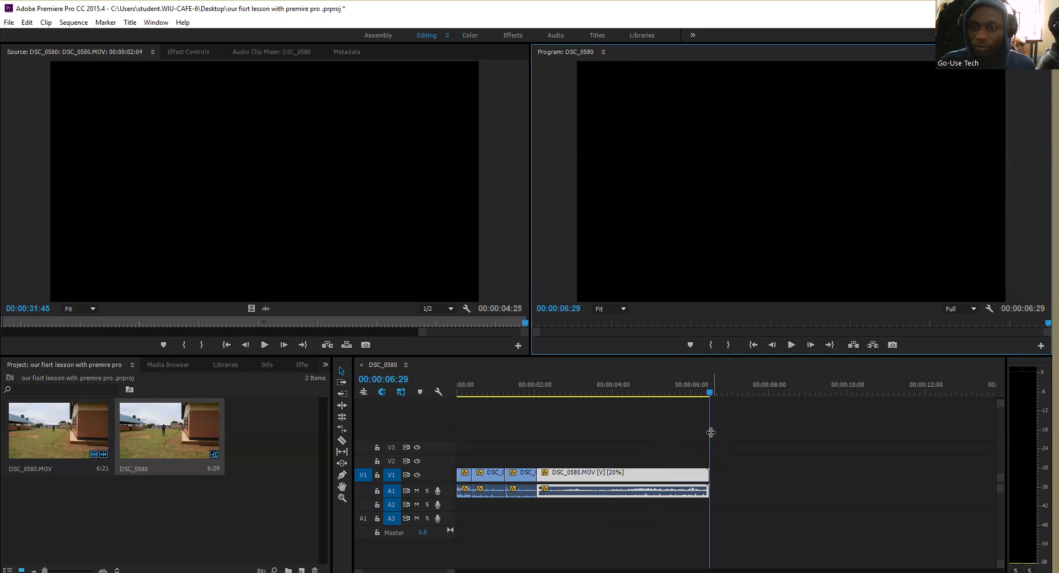
- At 00:00:02:41, offset the last segment's picture toward the frame's lower right and shrink it to a small thumbnail
left_click_drag(710, 432, 561, 433)
left_click(691, 204)
left_click_drag(577, 63, 651, 160)
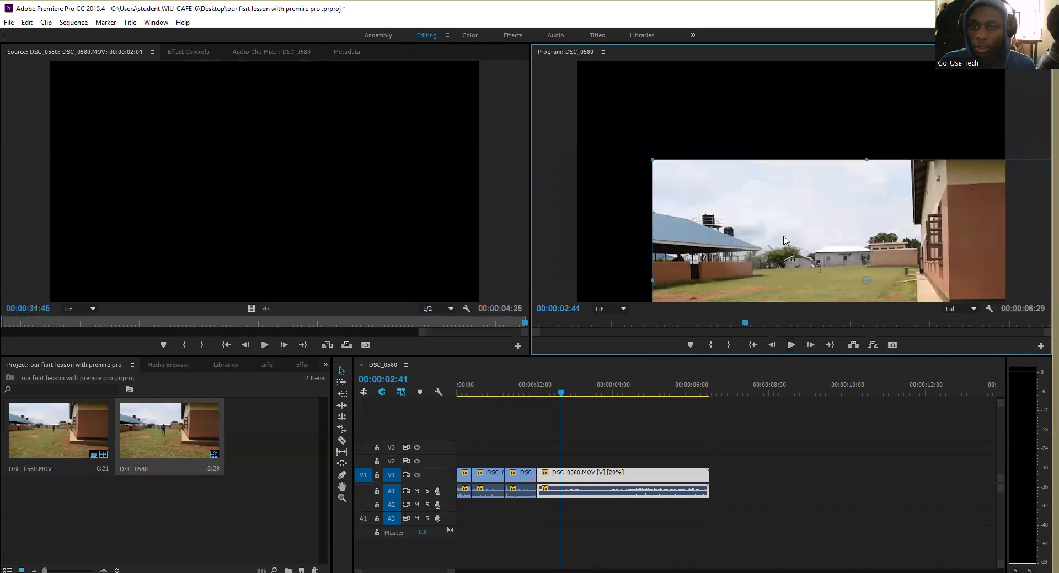
left_click_drag(652, 160, 866, 281)
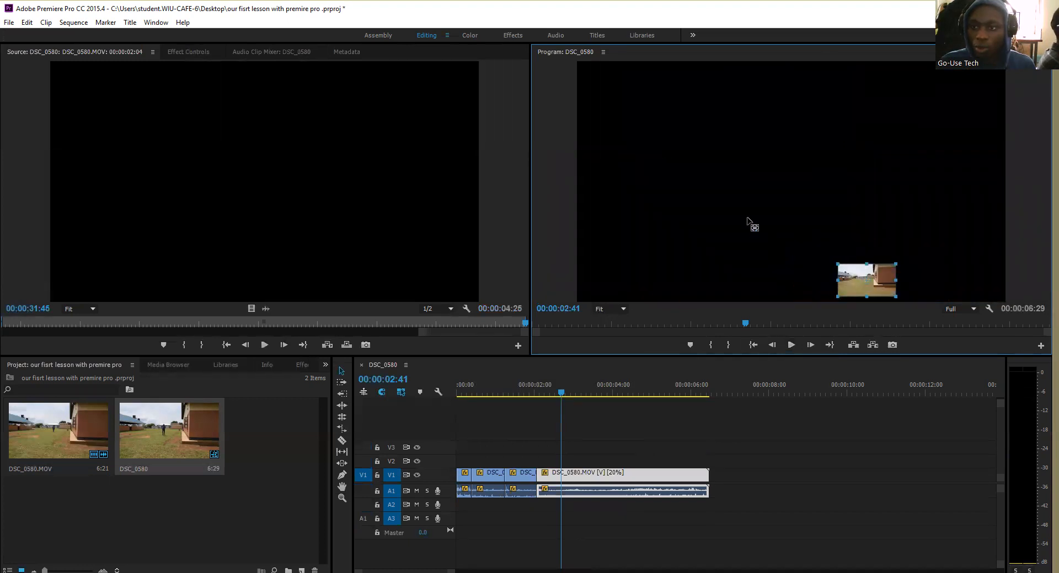
- Play across the cut before the last segment forward and in reverse, and delete that fourth, 20% segment
left_click(572, 428)
key("space")
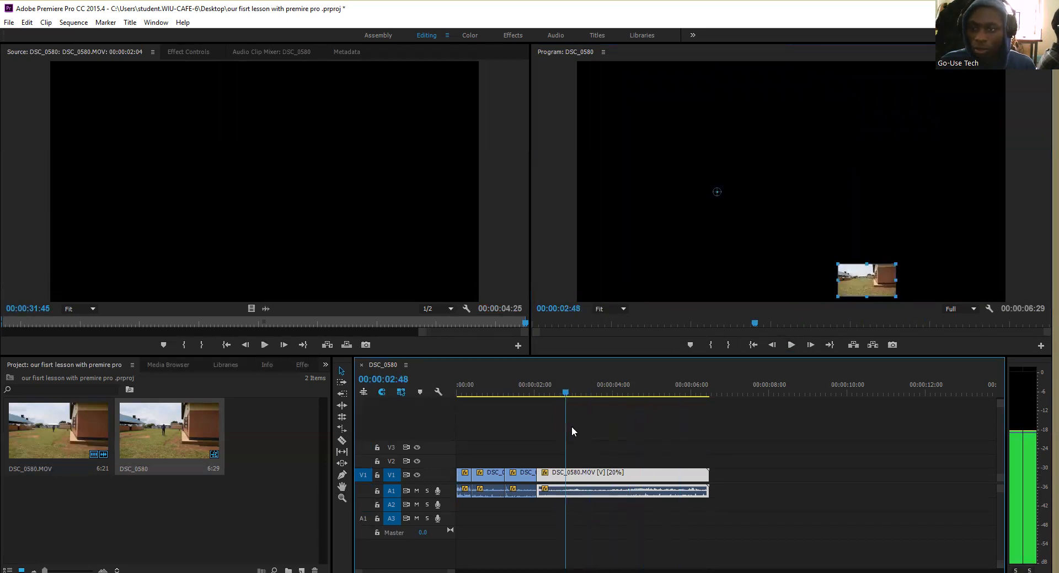
key("j")
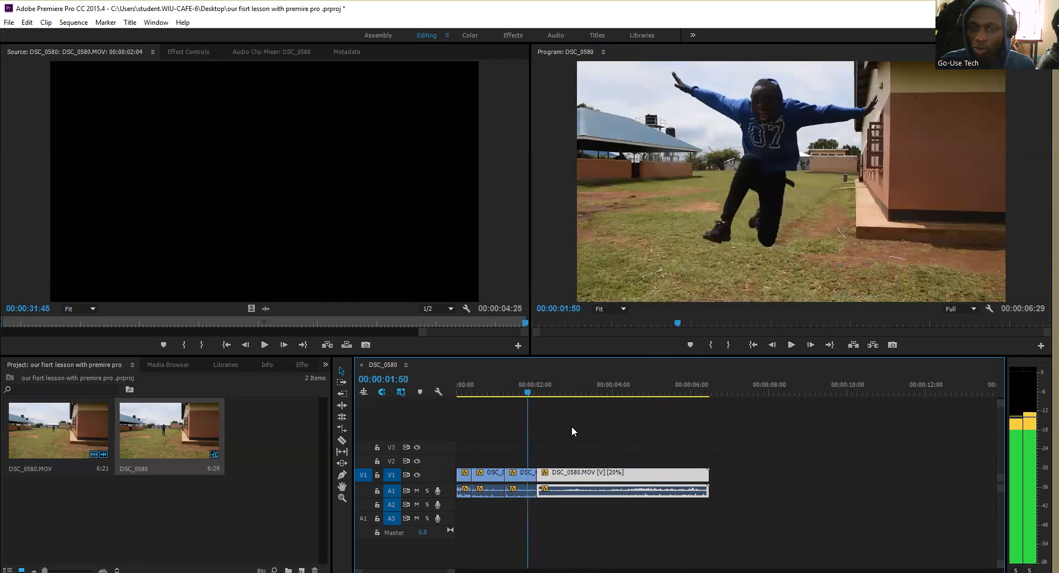
key("k")
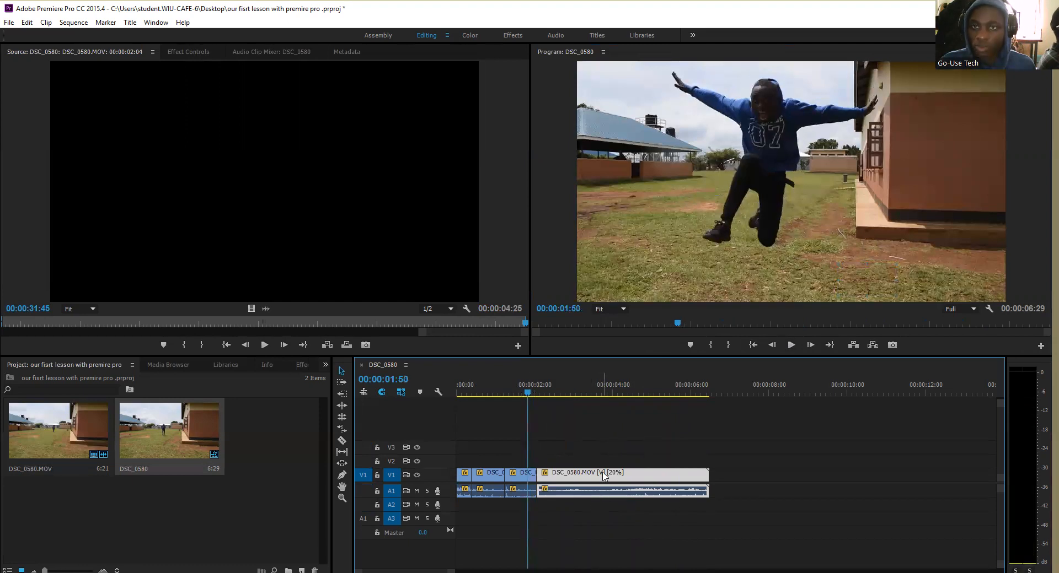
right_click(604, 476)
key("Delete")
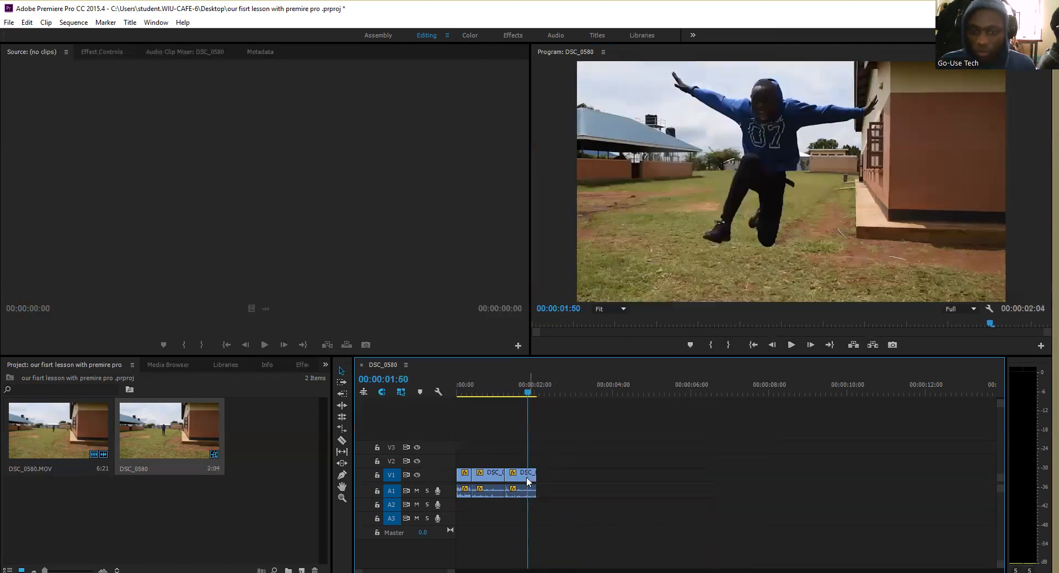
- Set the speed of the third segment at the end of the sequence to 20%
left_click(528, 478)
right_click(526, 475)
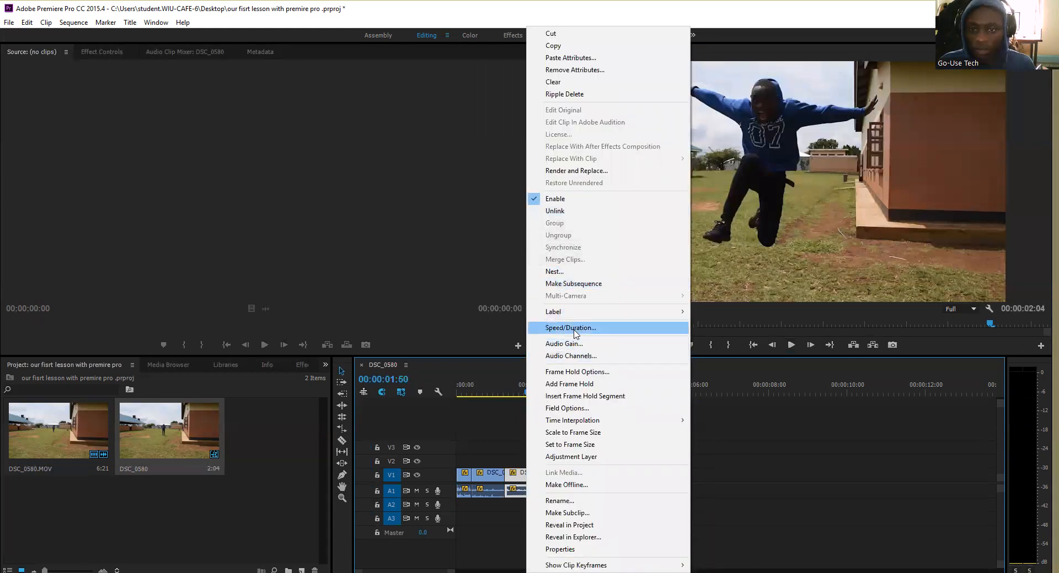
left_click(575, 329)
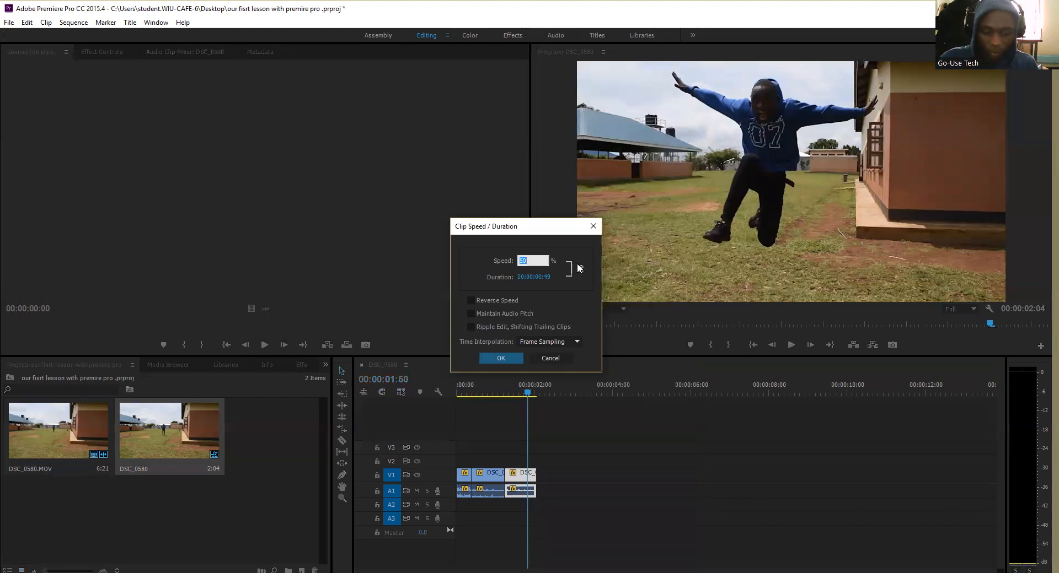
type("20")
left_click(492, 358)
- Play the three-segment sequence twice from the start to check the slowed final segment
key("j")
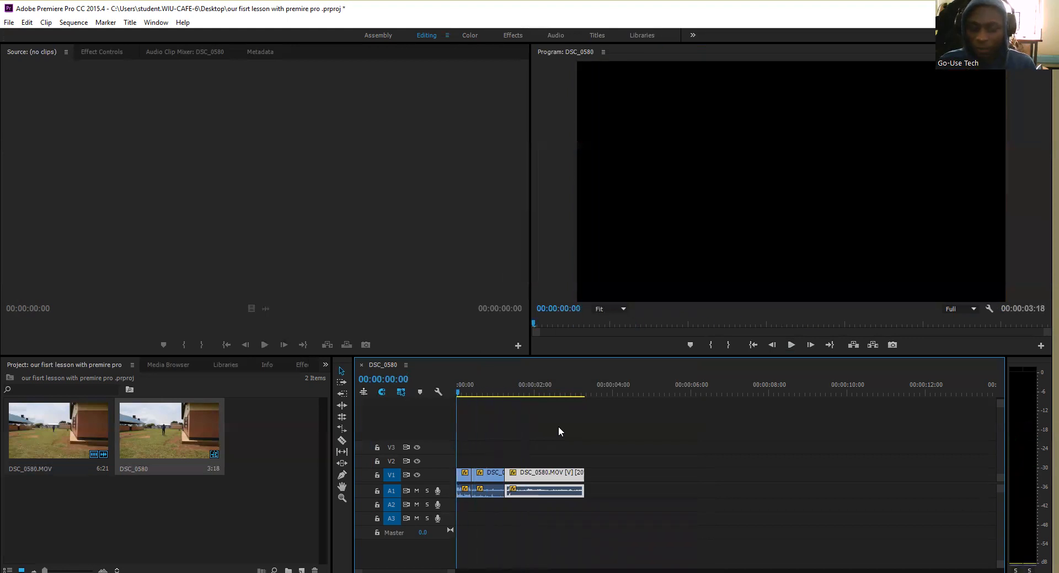
left_click(790, 345)
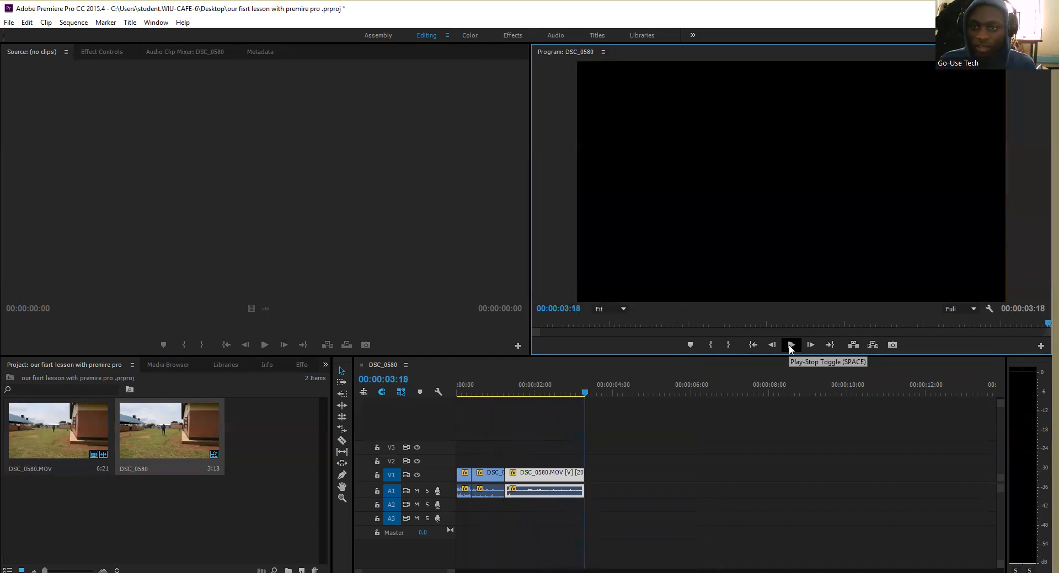
left_click_drag(588, 389, 451, 448)
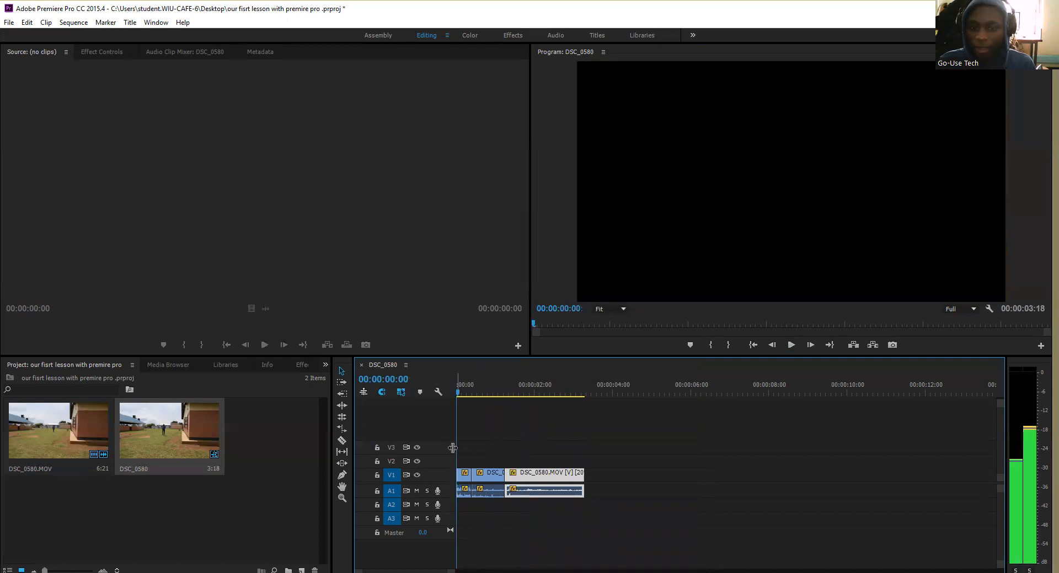
left_click(787, 346)
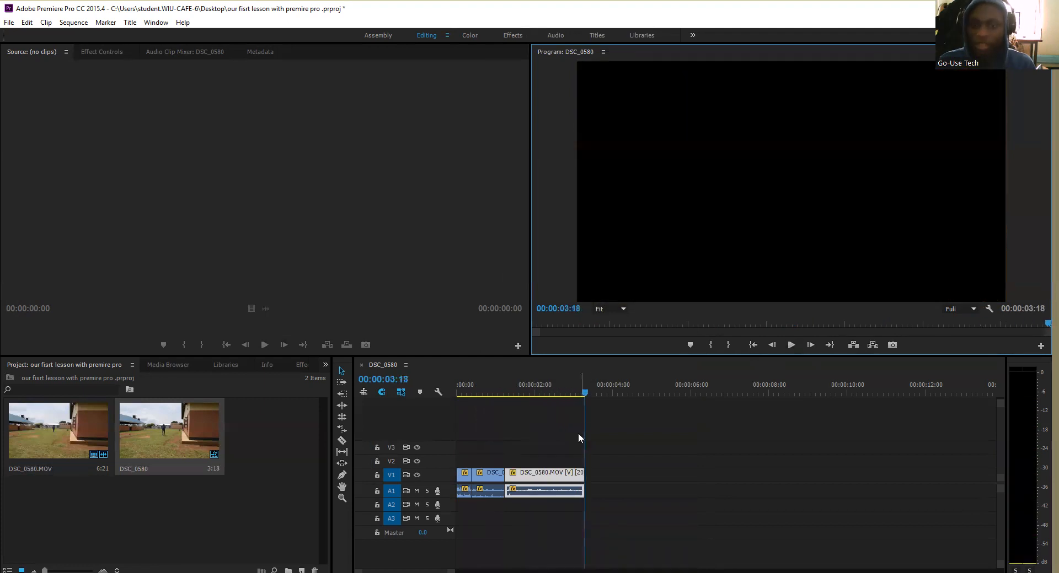
- Lengthen the three segments, butt them together without gaps so the sequence ends at 00:00:06:37, and play it through
left_click_drag(584, 475, 669, 476)
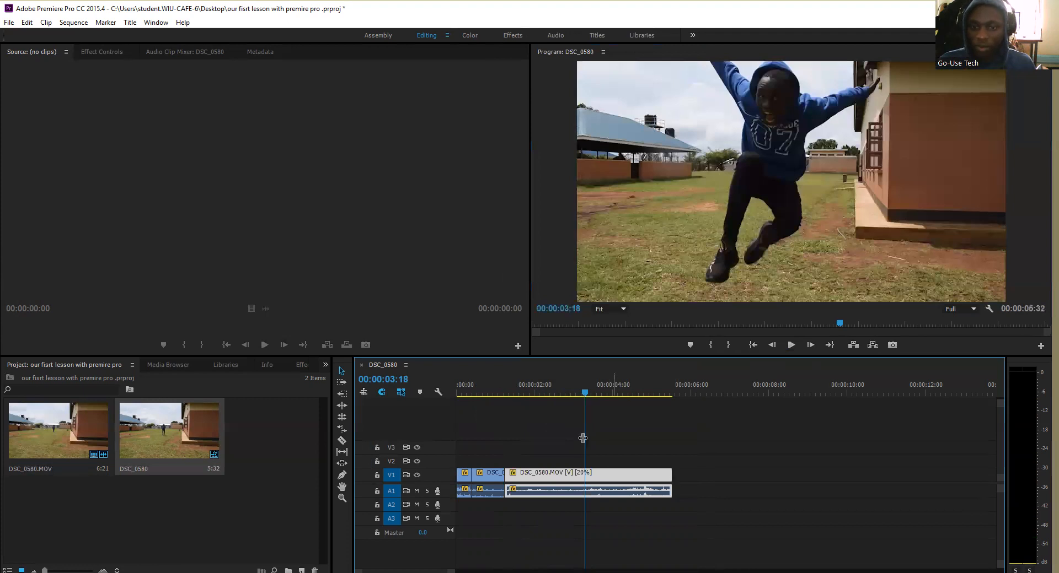
left_click_drag(583, 439, 466, 455)
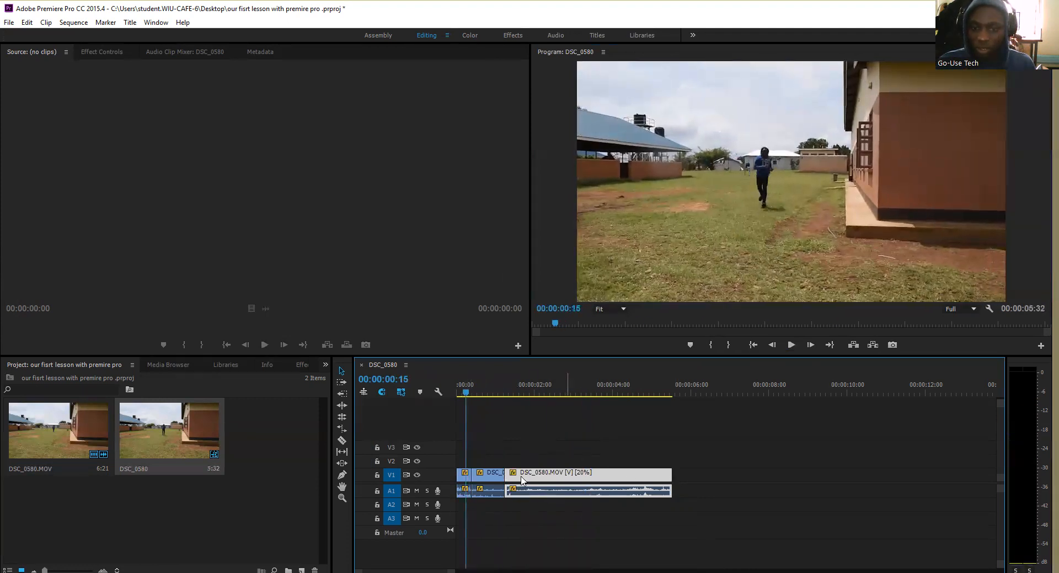
mouse_move(507, 475)
left_mouse_down()
mouse_move(529, 475)
mouse_move(491, 476)
left_mouse_up()
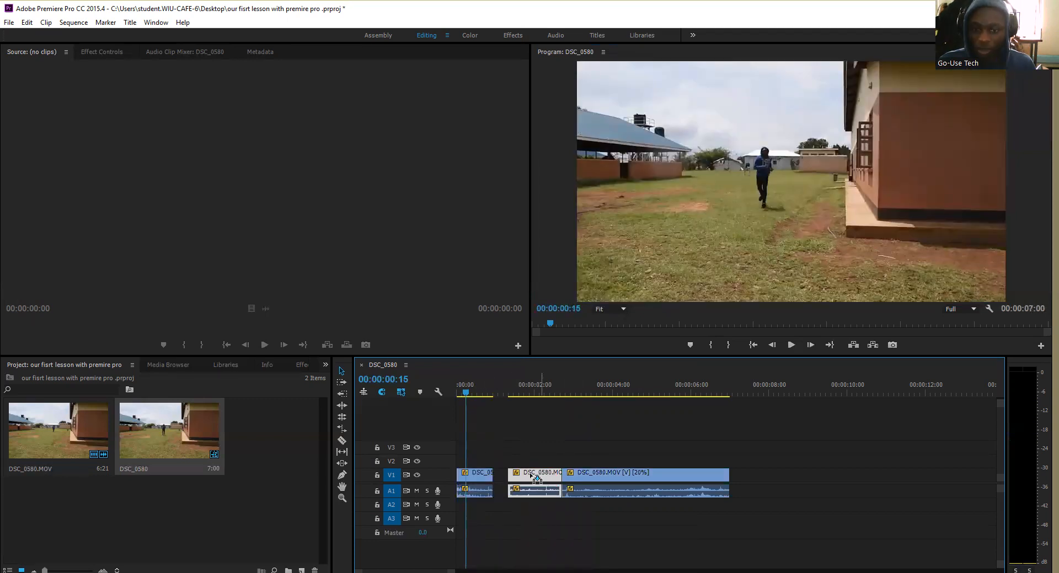
left_click_drag(584, 476, 562, 481)
left_click(790, 345)
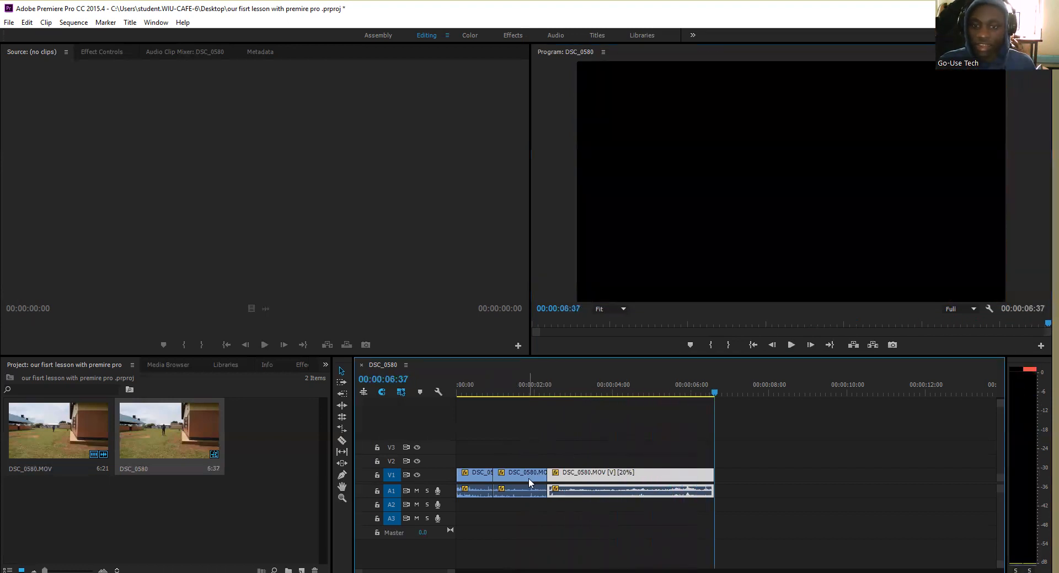
- Turn on Reverse Speed, Maintain Audio Pitch and Ripple Edit for the second segment
right_click(528, 475)
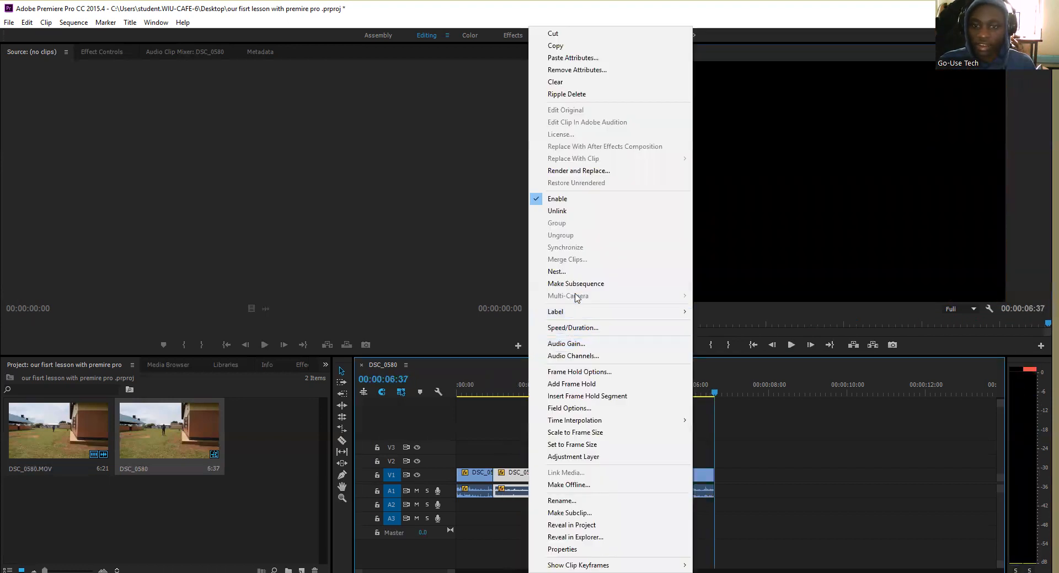
left_click(573, 328)
left_click(470, 300)
left_click(471, 313)
left_click(470, 326)
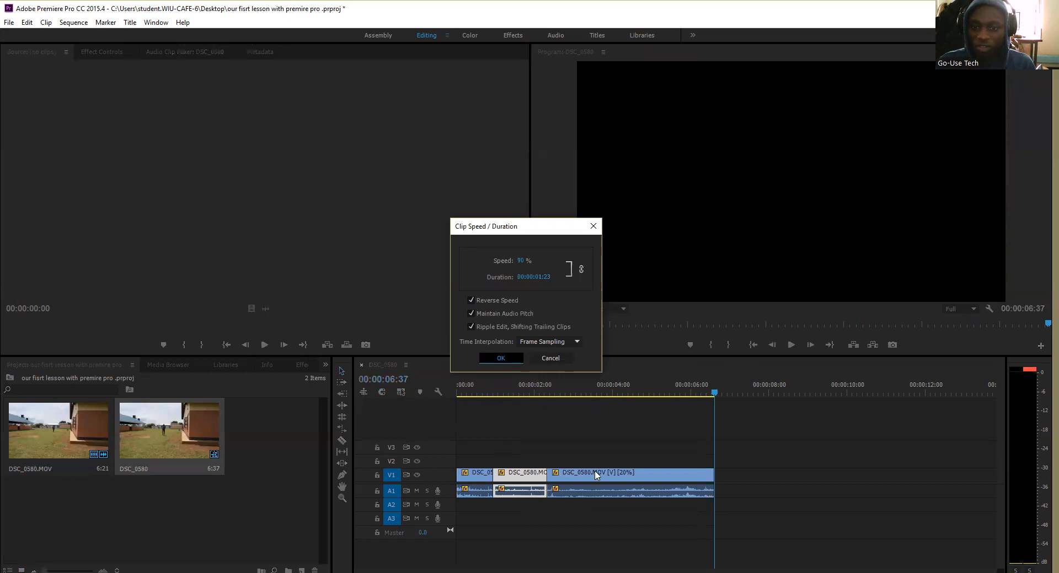
left_click(504, 359)
- Turn on Reverse Speed and Maintain Audio Pitch for the last segment, keeping its speed at 20%
left_click(595, 478)
right_click(594, 477)
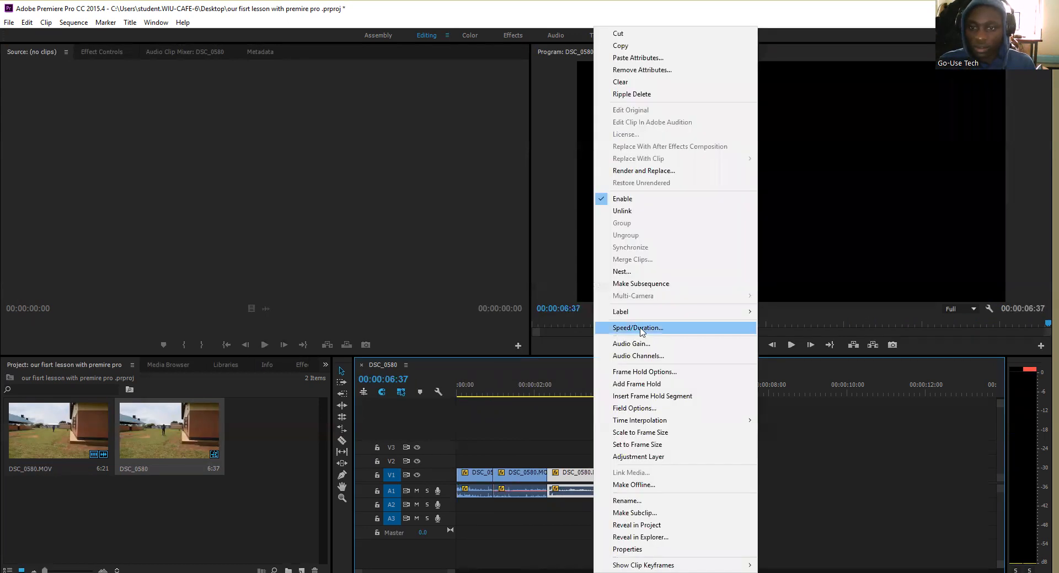
key("Return")
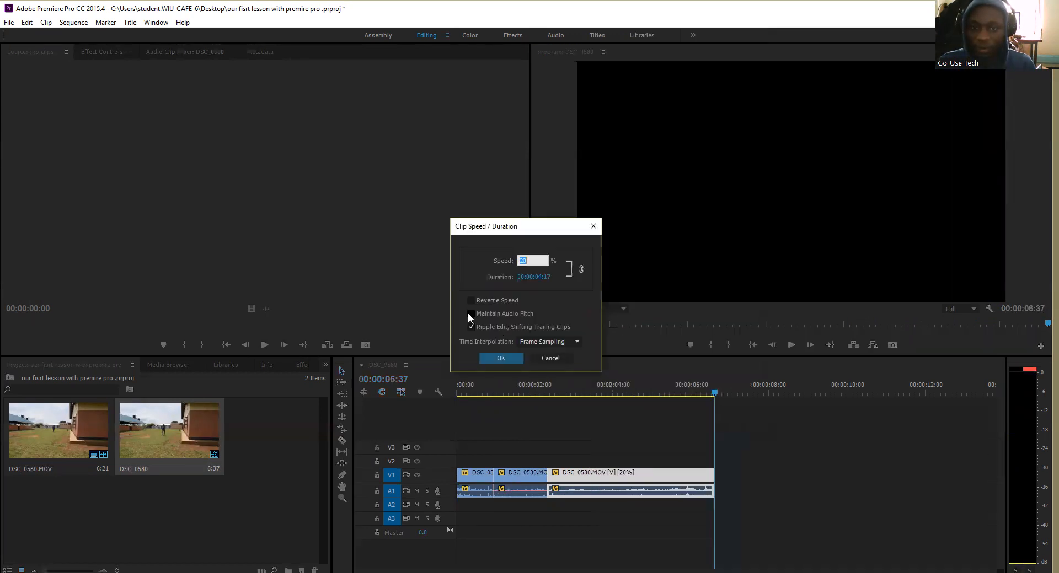
left_click(475, 314)
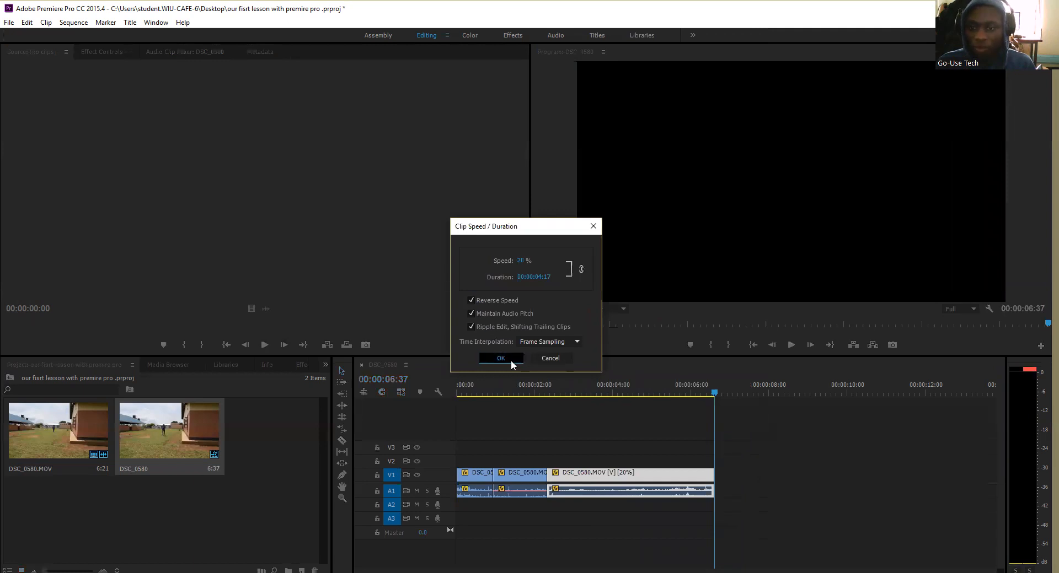
left_click(500, 359)
- Play the sequence twice from the start to review the reversed segments
key("Home")
left_click(792, 344)
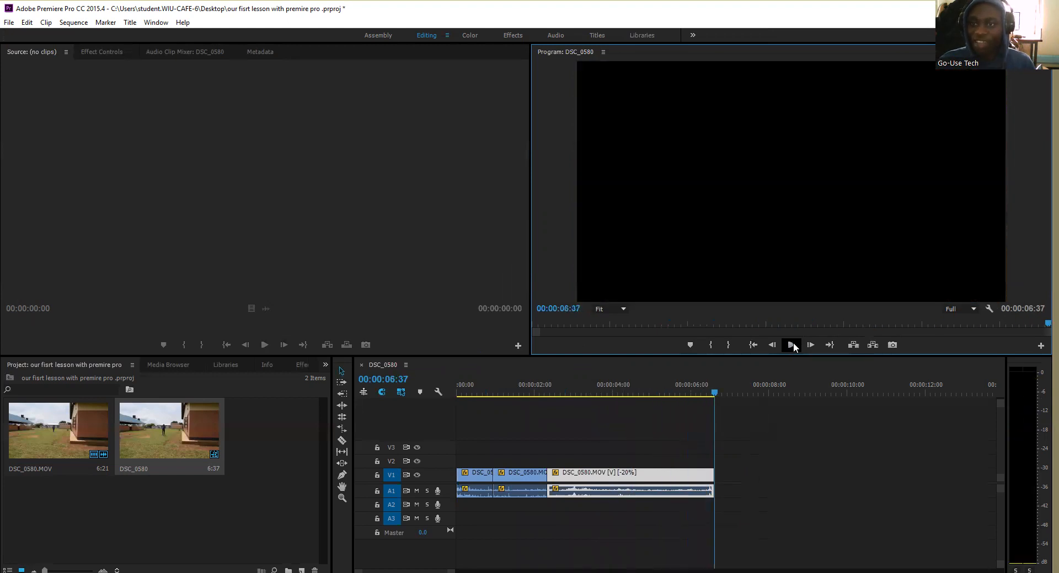
left_click_drag(712, 450, 439, 455)
left_click(789, 345)
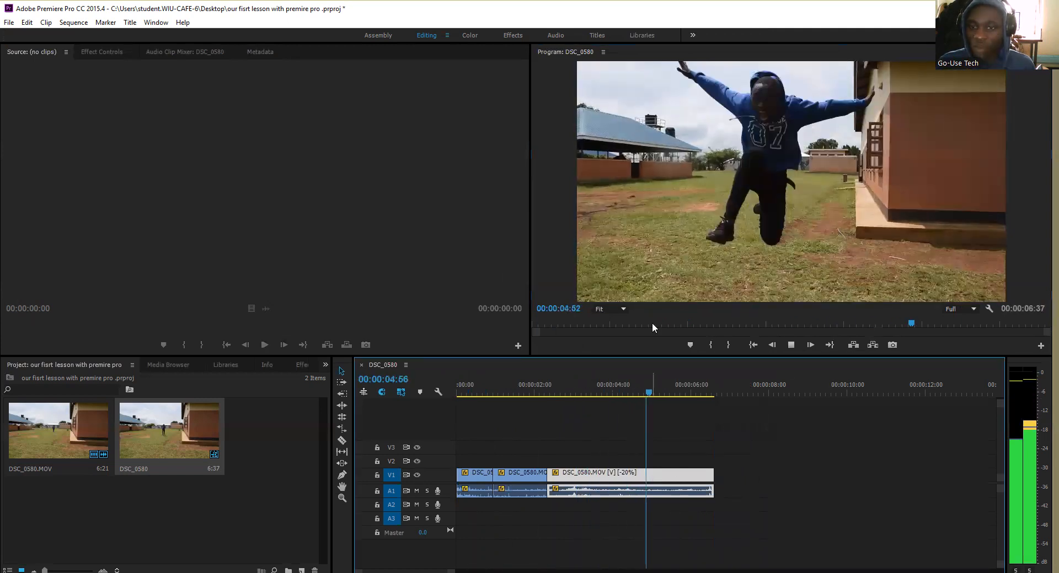
- Turn off Reverse Speed and Maintain Audio Pitch for the last 20% segment
right_click(652, 474)
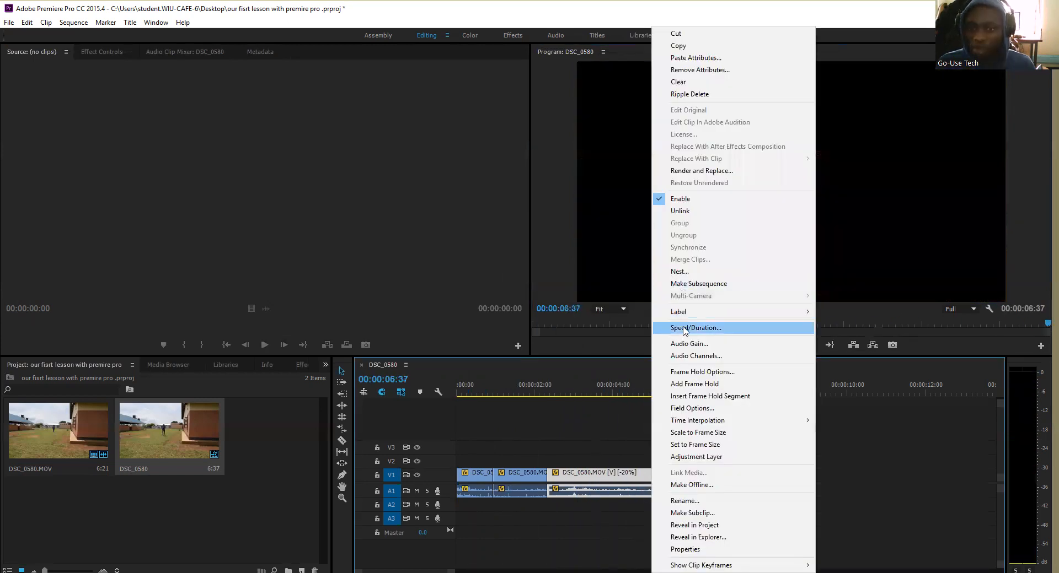
left_click(684, 328)
left_click(471, 311)
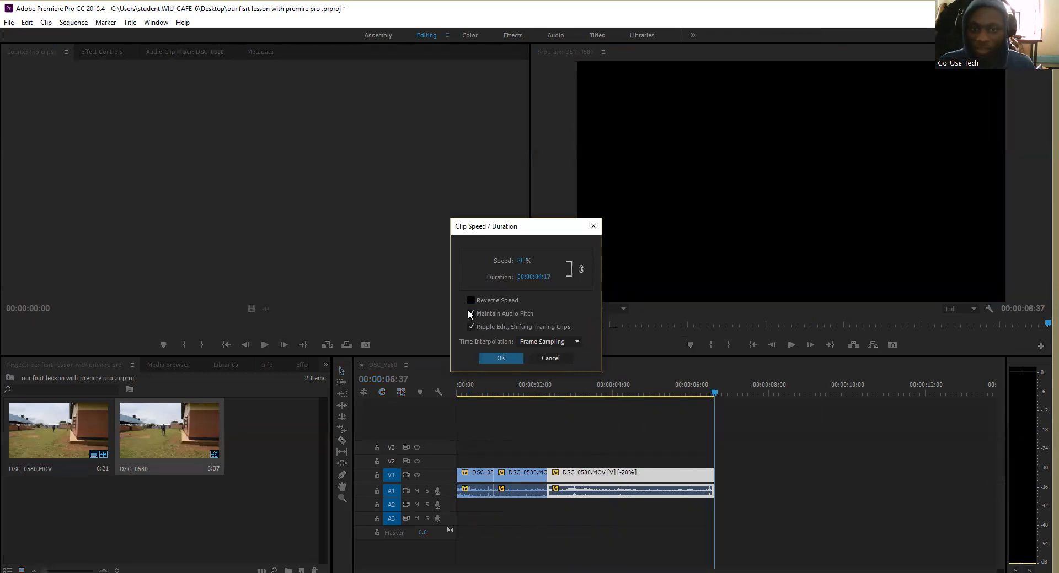
left_click(471, 314)
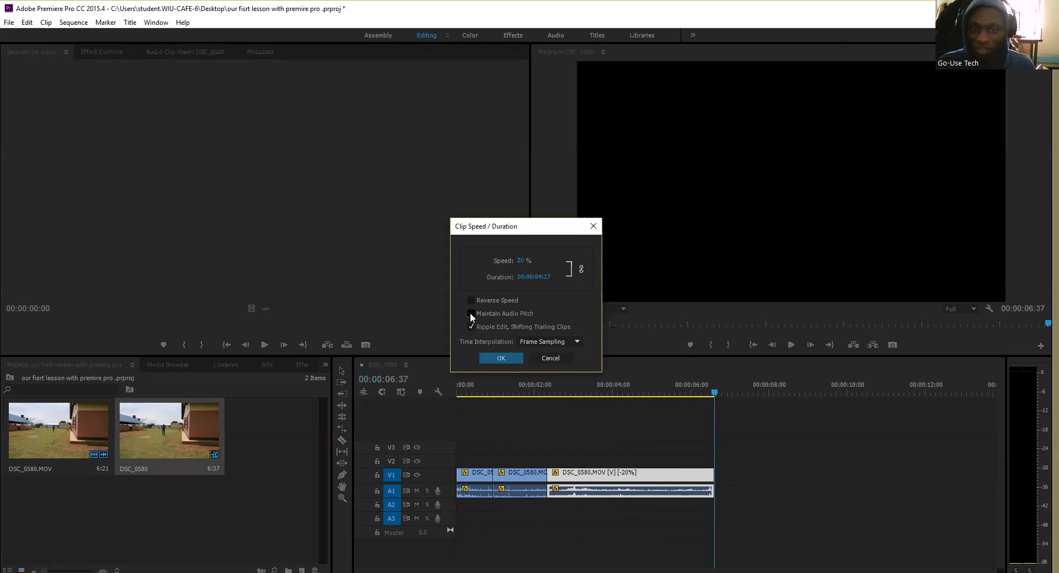
left_click(506, 357)
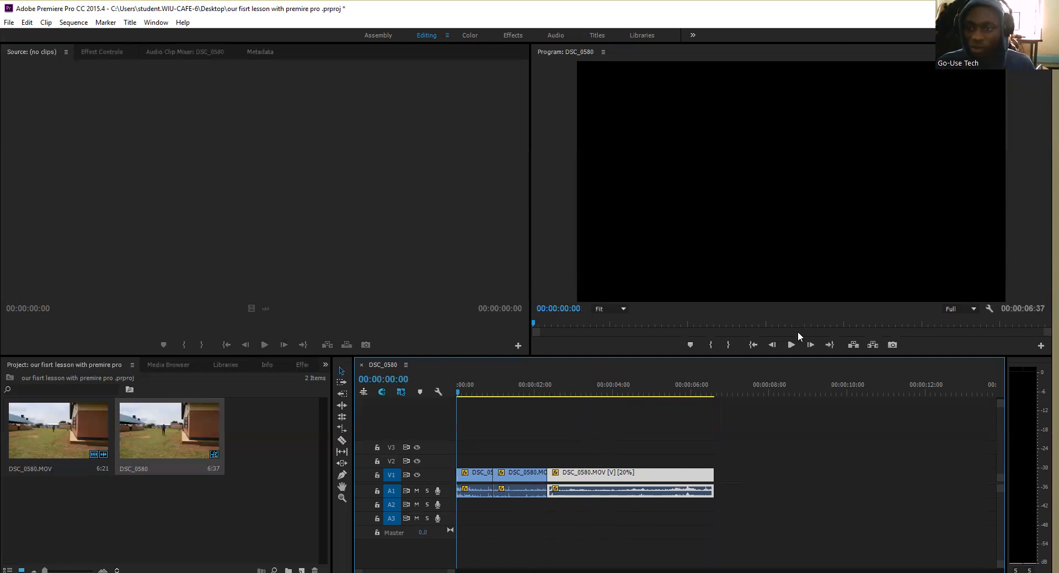
- Play the whole sequence from the start and open the original DSC_0580.MOV clip in the Source monitor
left_click(790, 347)
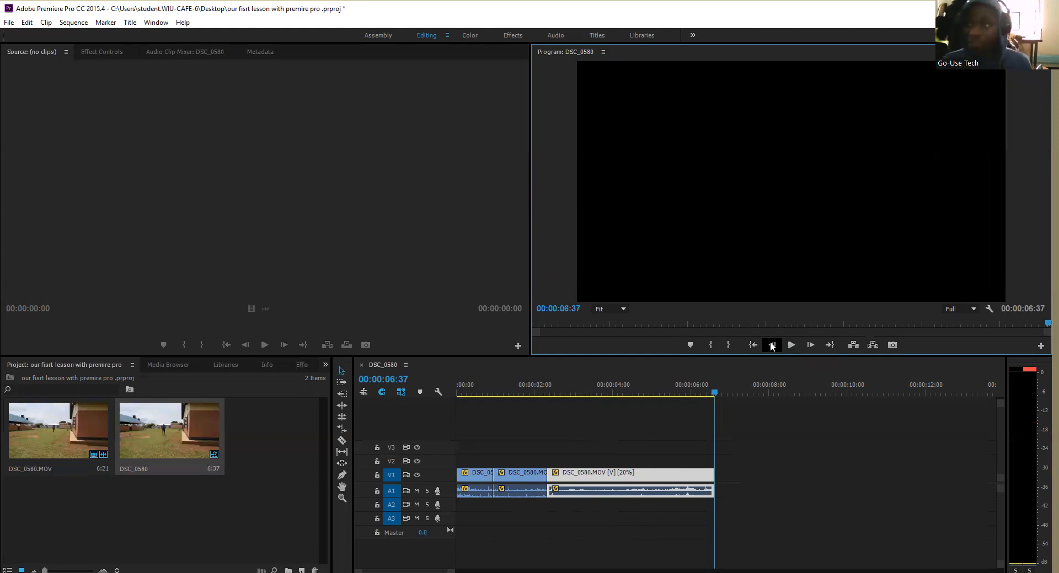
double_click(196, 441)
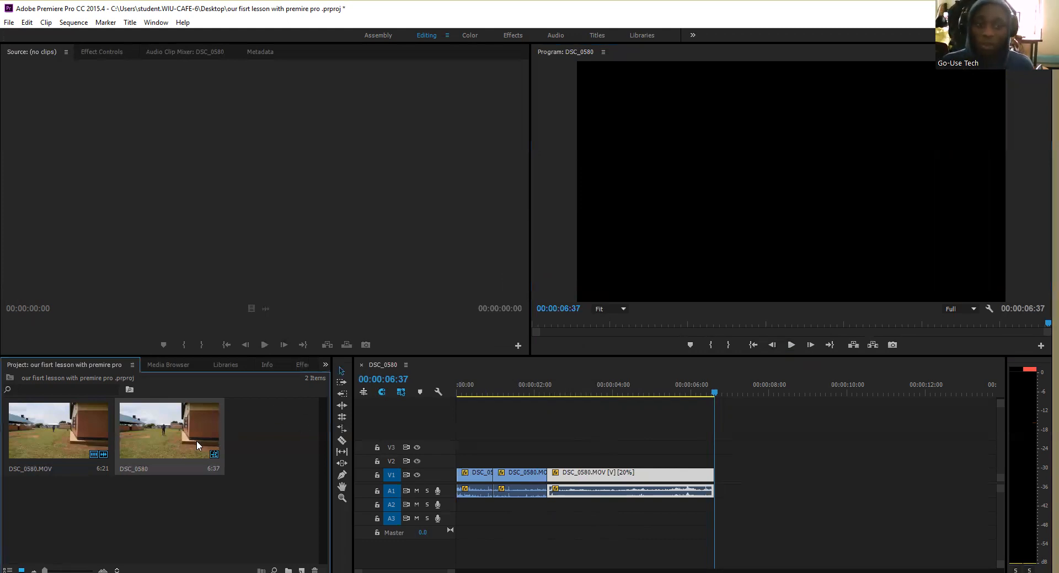
double_click(43, 428)
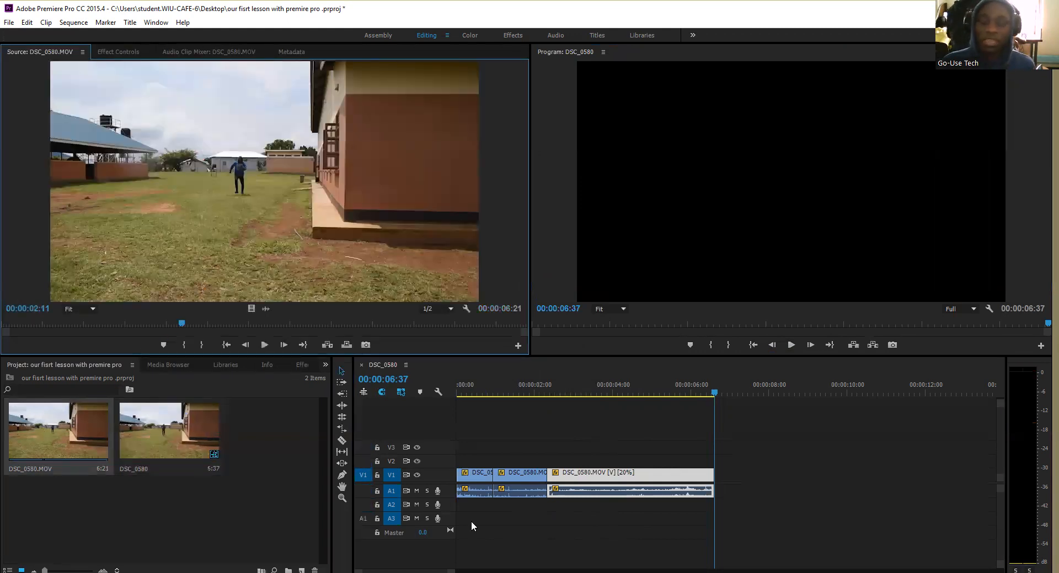
- Play the sequence, stop at 00:00:03:28 in the last segment, and check the commands available for the second segment
key("space")
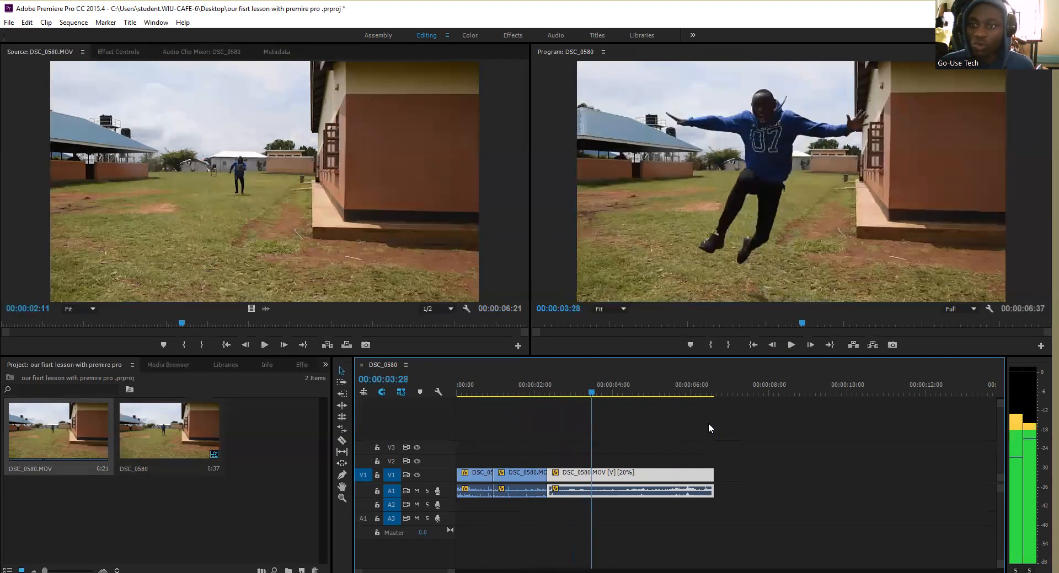
key("space")
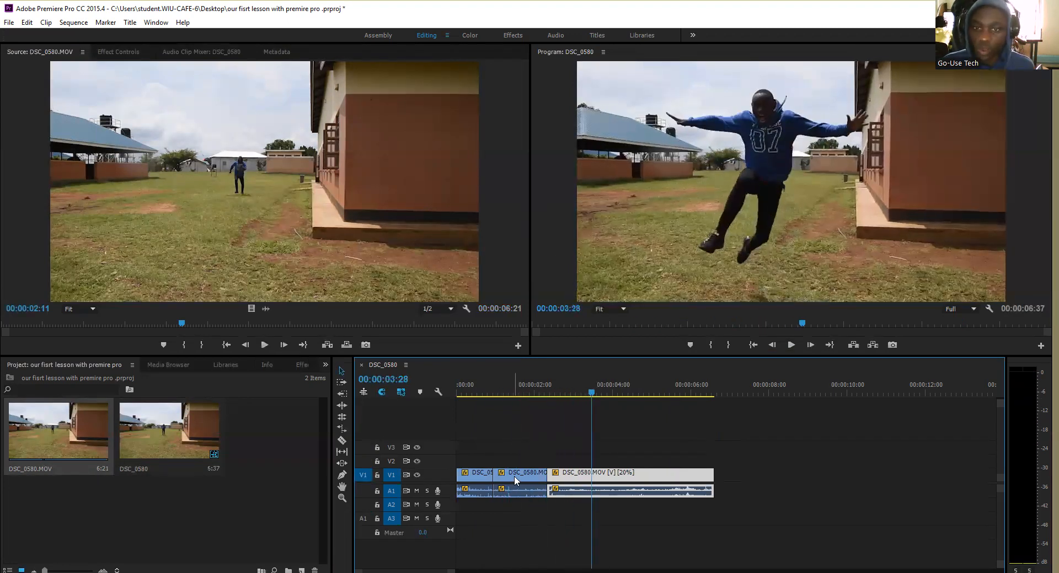
right_click(514, 478)
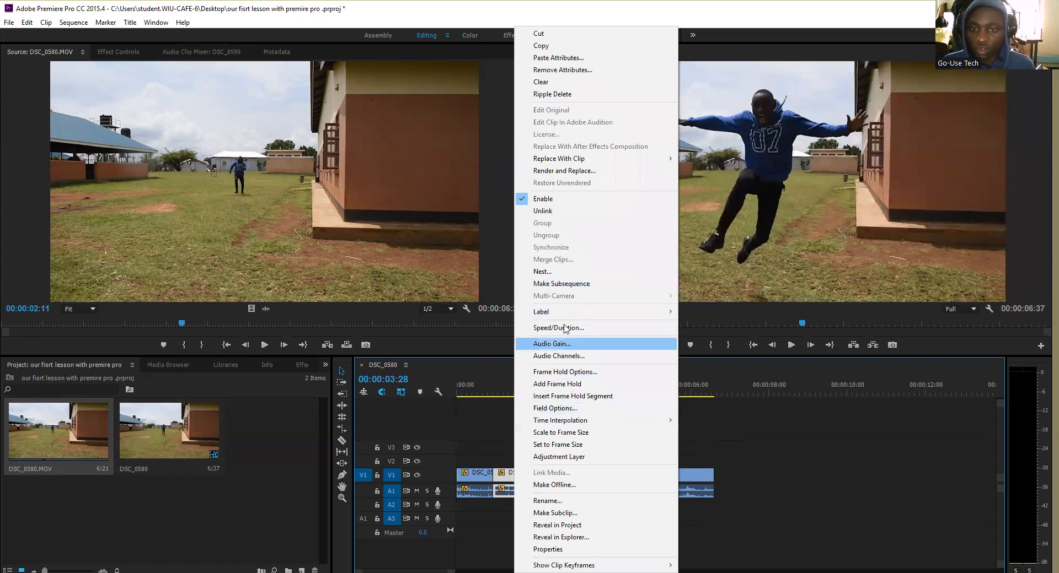
left_click(748, 494)
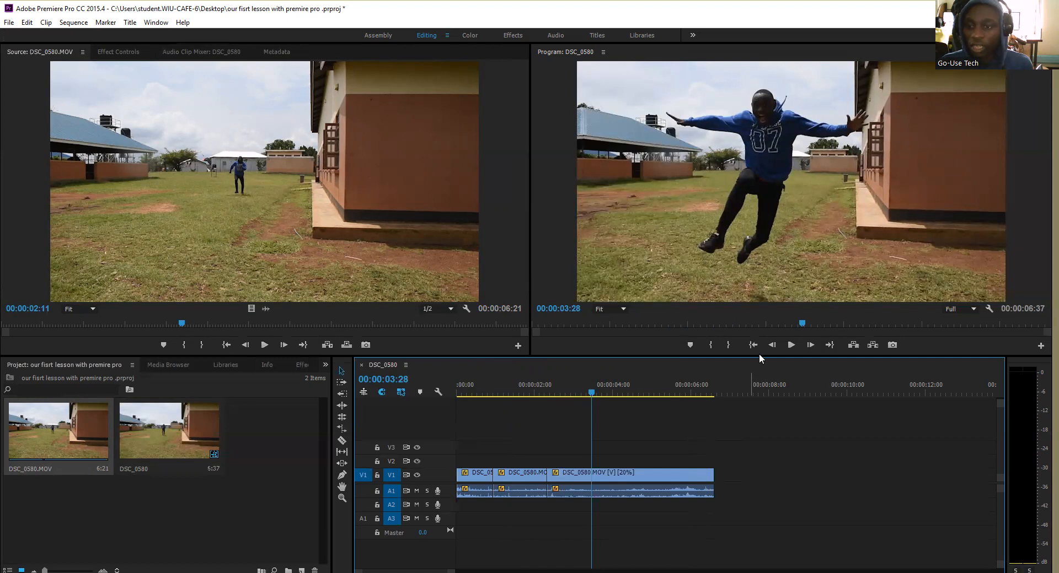